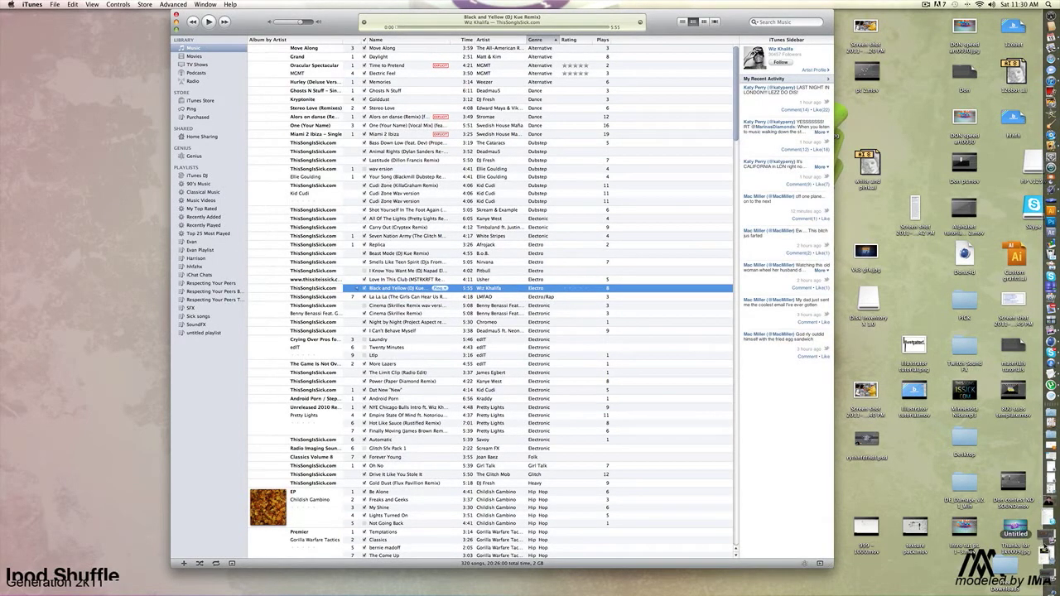
Replay the YouTube video from the start, then move the browser out of the way.
{"action": "left_click", "coordinate": [1048, 534]}
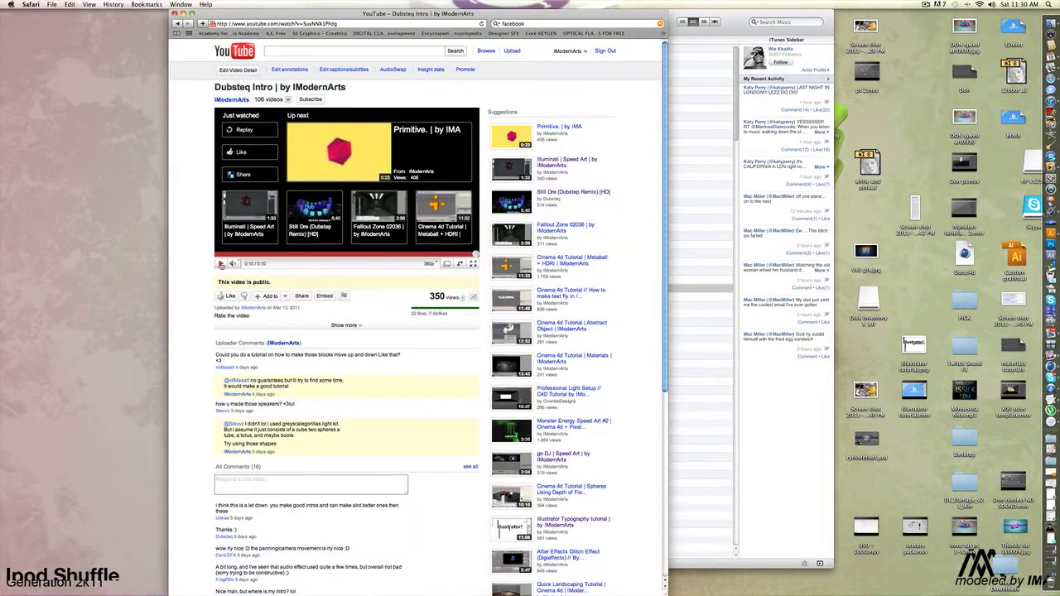
{"action": "left_click", "coordinate": [221, 264]}
{"action": "left_click", "coordinate": [184, 15]}
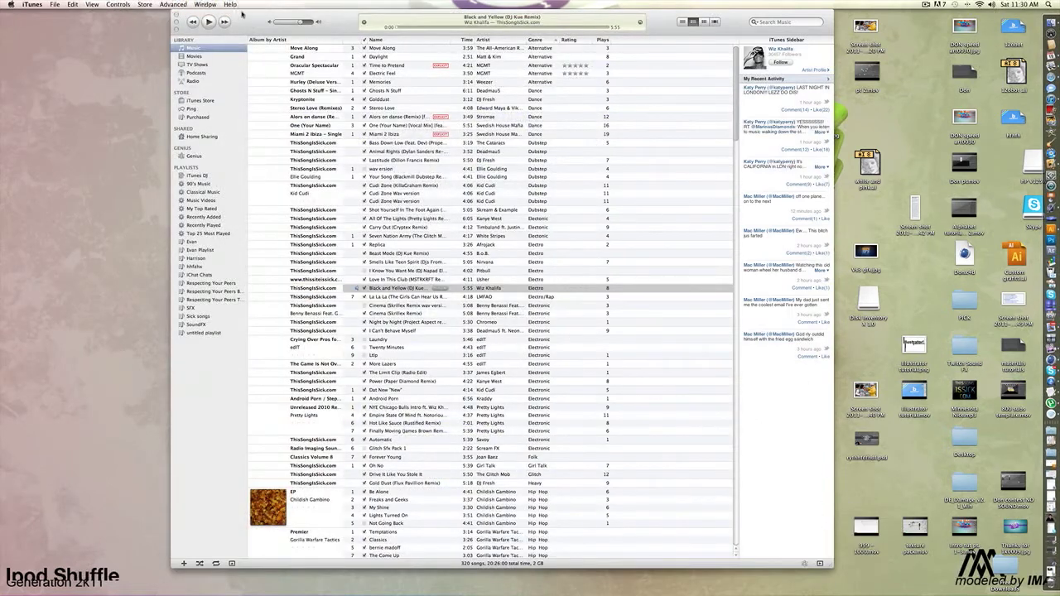
Play Black and Yellow (DJ Kue Remix) in iTunes for a few seconds, then pause it.
{"action": "left_click", "coordinate": [243, 13]}
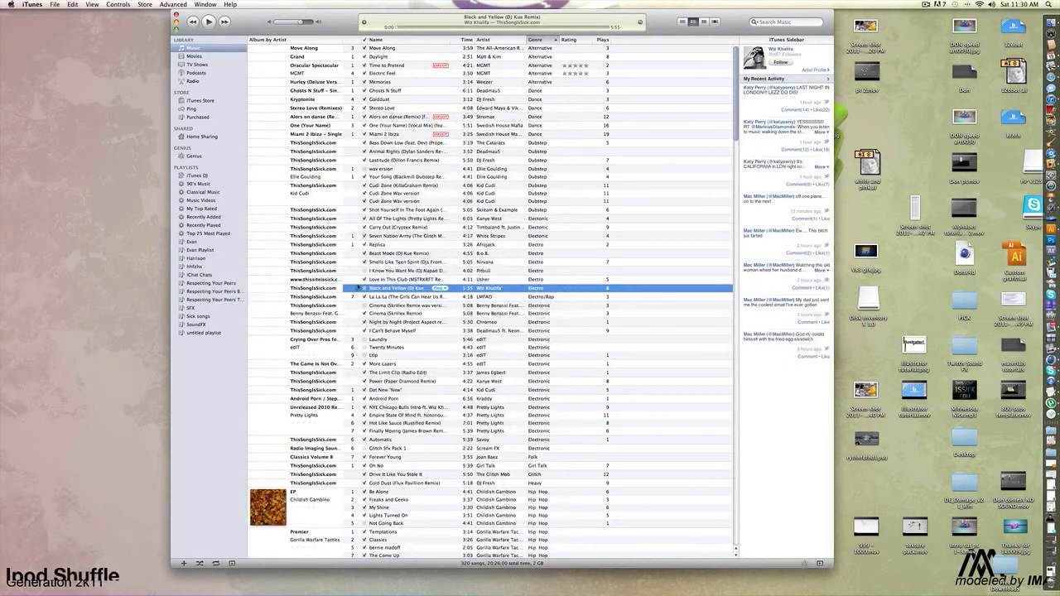
{"action": "double_click", "coordinate": [351, 290]}
{"action": "left_click", "coordinate": [209, 22]}
Create a WAV version of Black and Yellow (DJ Kue Remix) and select the new copy.
{"action": "left_click", "coordinate": [171, 4]}
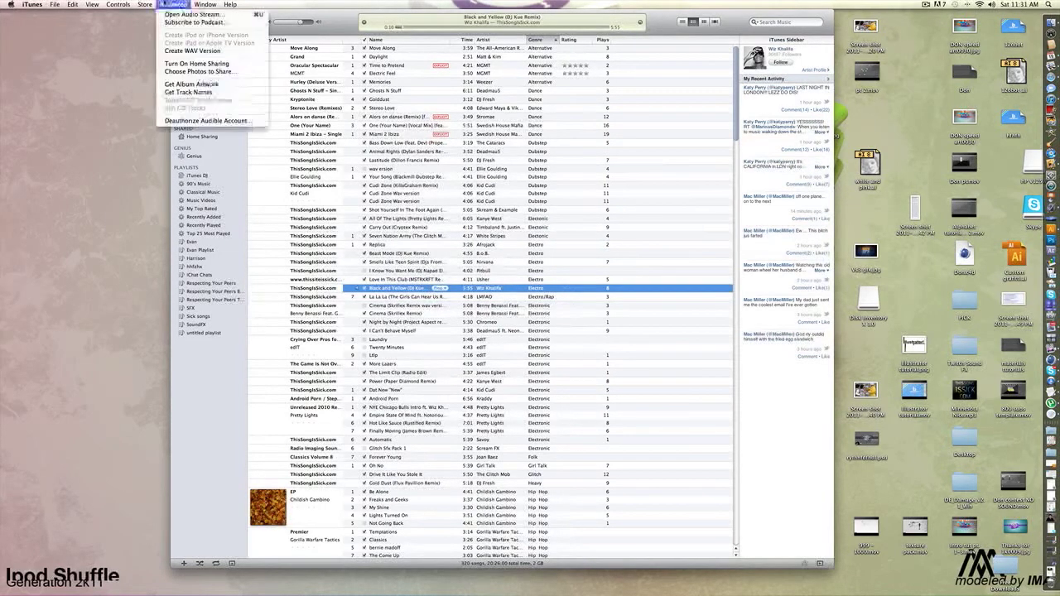
{"action": "left_click", "coordinate": [162, 50]}
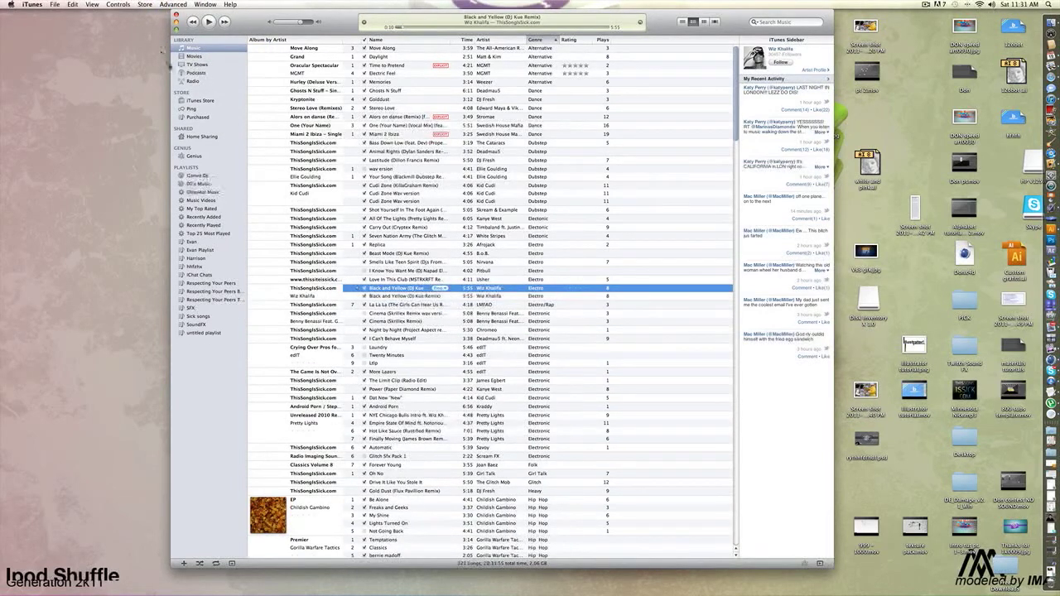
{"action": "left_click_drag", "start_coordinate": [377, 297], "coordinate": [377, 294]}
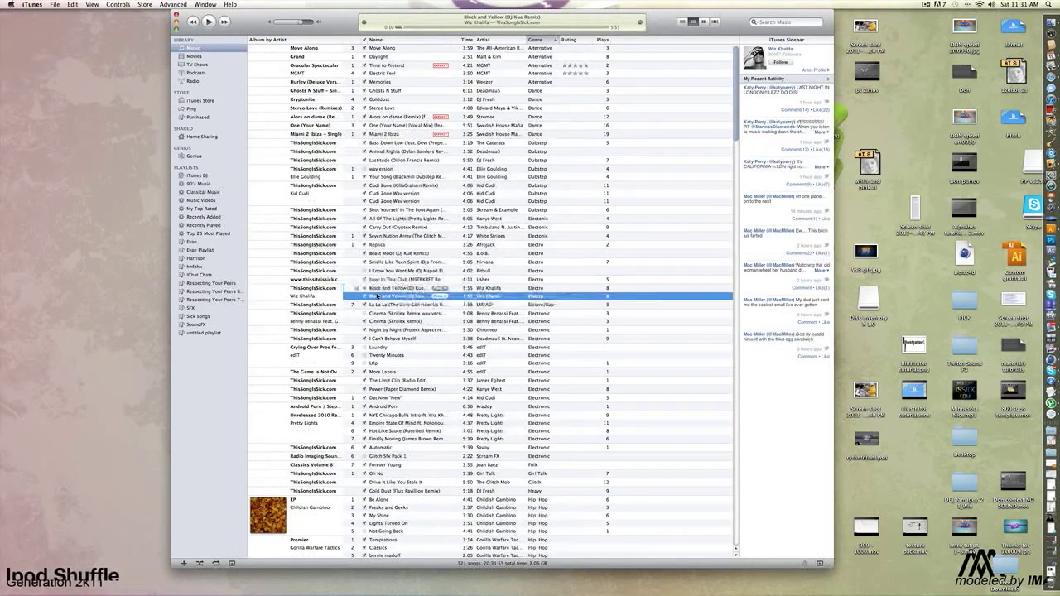
Rename the WAV copy's title to 'Black and Yellow Wav version' in its Get Info window.
{"action": "right_click", "coordinate": [377, 295]}
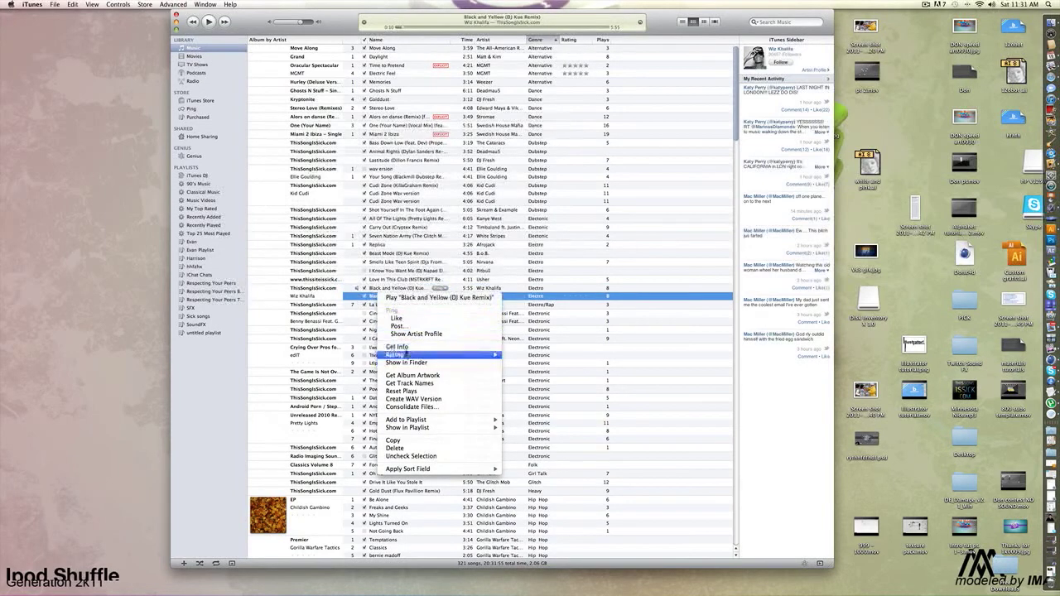
{"action": "left_click", "coordinate": [406, 348]}
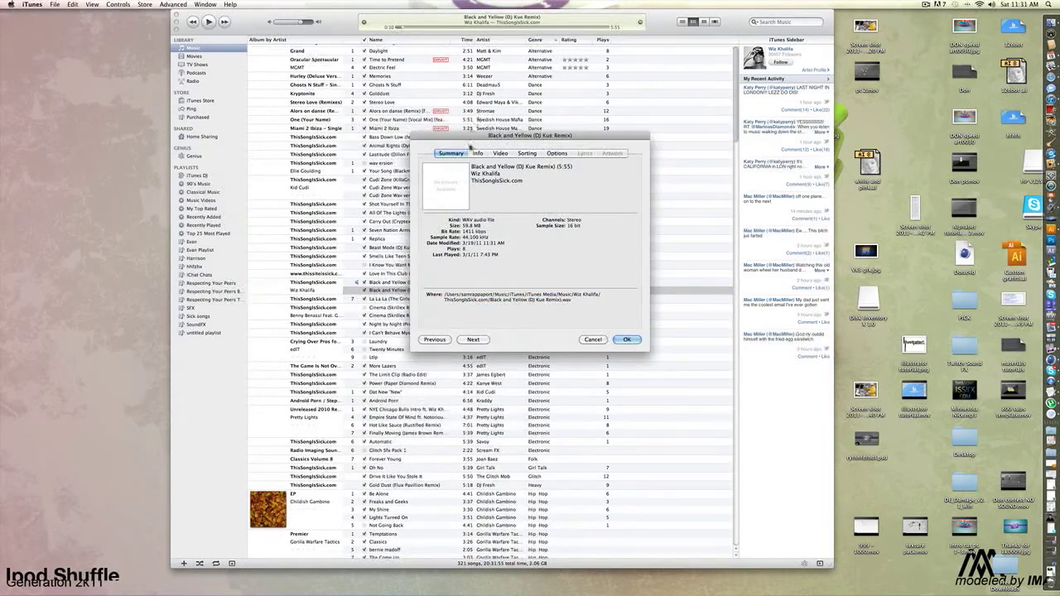
{"action": "left_click", "coordinate": [478, 153]}
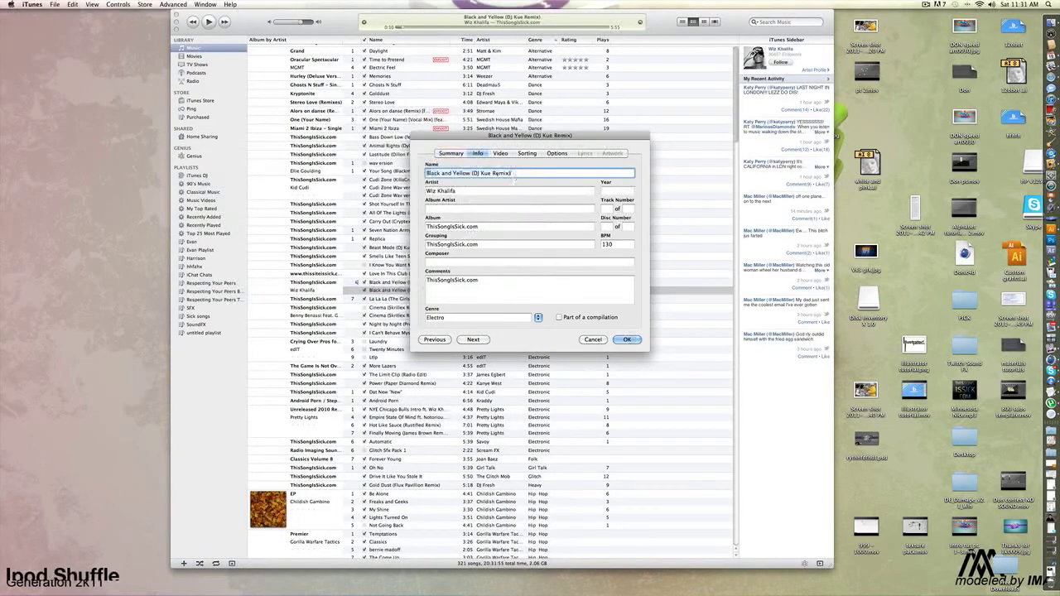
{"action": "left_click_drag", "start_coordinate": [514, 174], "coordinate": [470, 173]}
{"action": "key", "text": "BackSpace"}
{"action": "type", "text": "Wav version"}
{"action": "key", "text": "Return"}
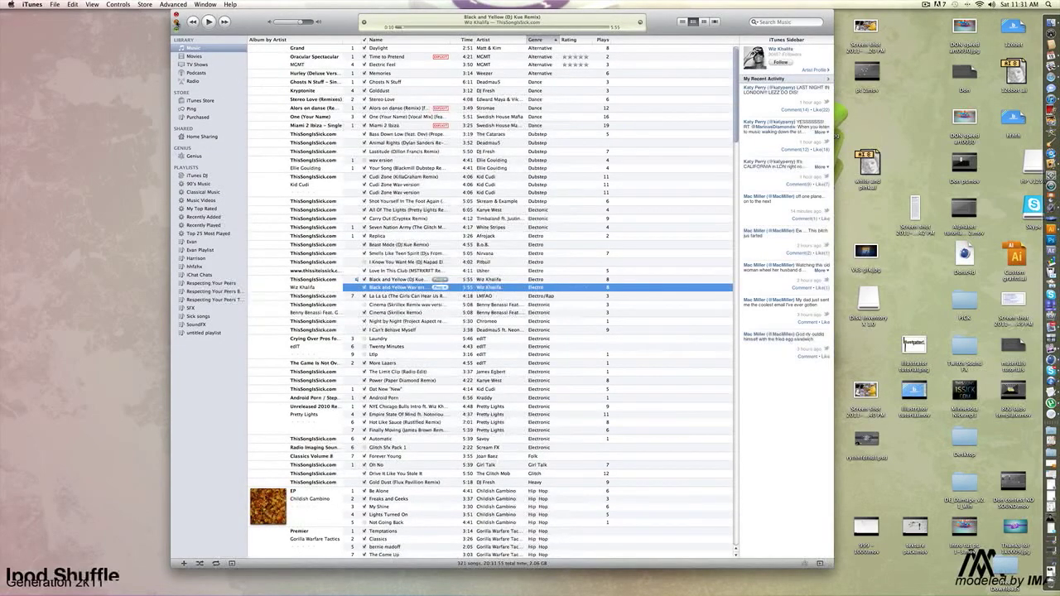
Switch to Cinema 4D, add a Floor and a Cube, and raise the cube above the floor.
{"action": "left_click", "coordinate": [175, 21]}
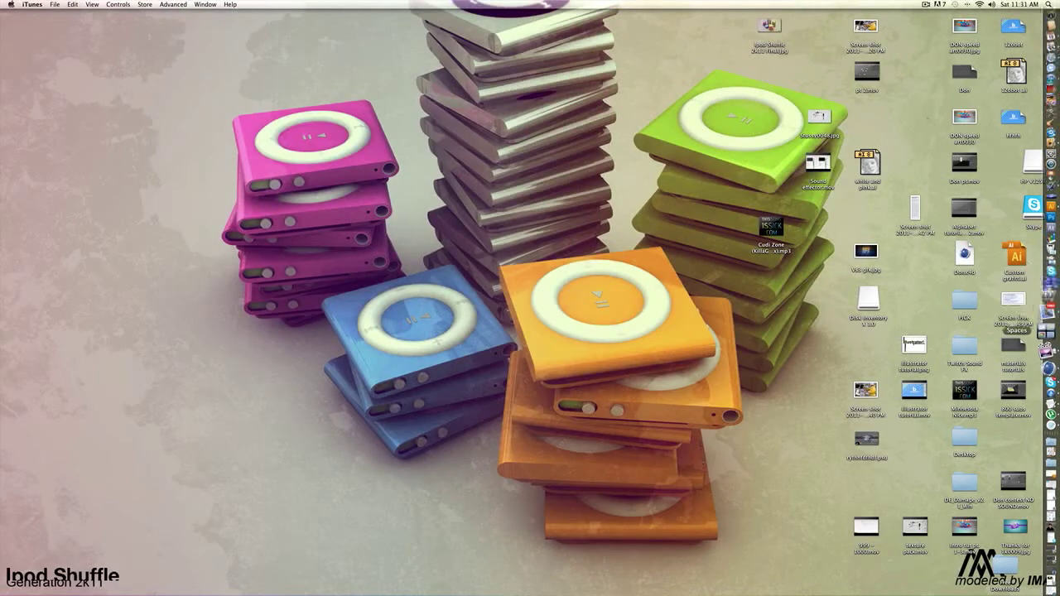
{"action": "left_click", "coordinate": [1045, 341]}
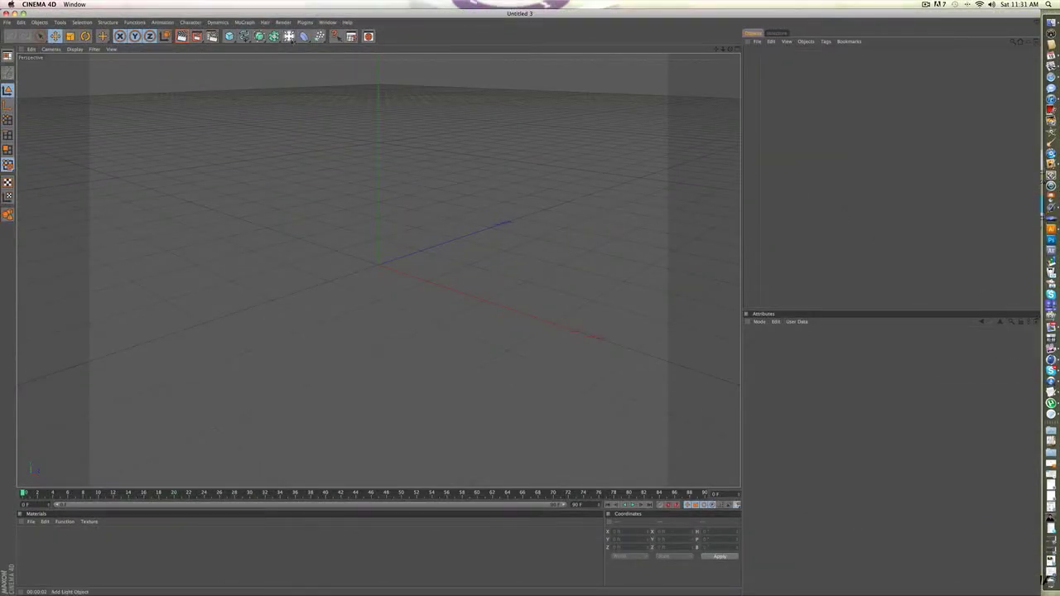
{"action": "left_click_drag", "start_coordinate": [300, 38], "coordinate": [376, 70]}
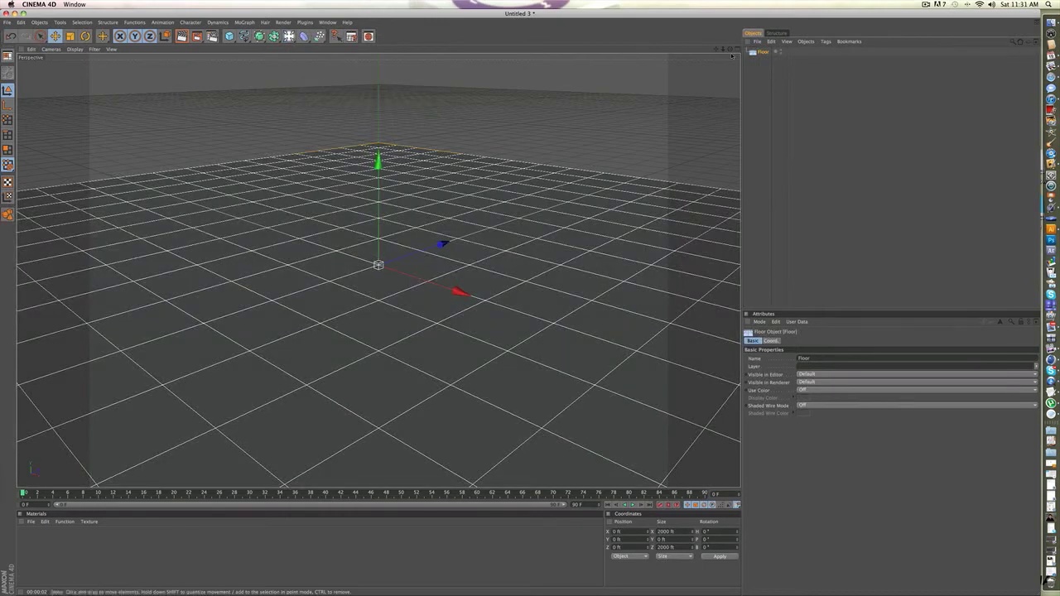
{"action": "left_click_drag", "start_coordinate": [734, 49], "coordinate": [734, 17]}
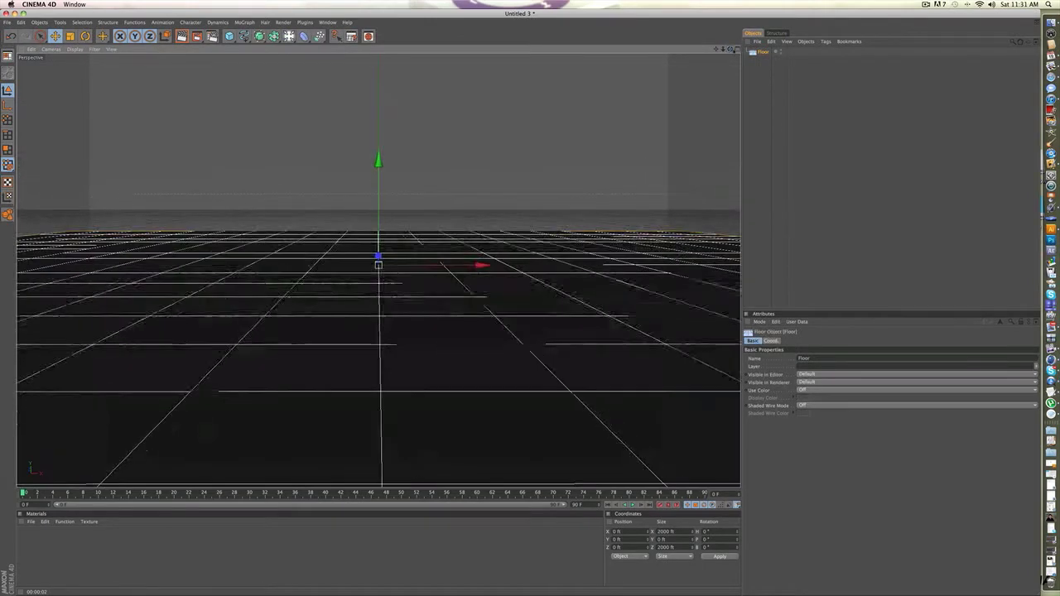
{"action": "mouse_move", "coordinate": [228, 35]}
{"action": "left_mouse_down"}
{"action": "mouse_move", "coordinate": [276, 39]}
{"action": "mouse_move", "coordinate": [255, 44]}
{"action": "left_mouse_up"}
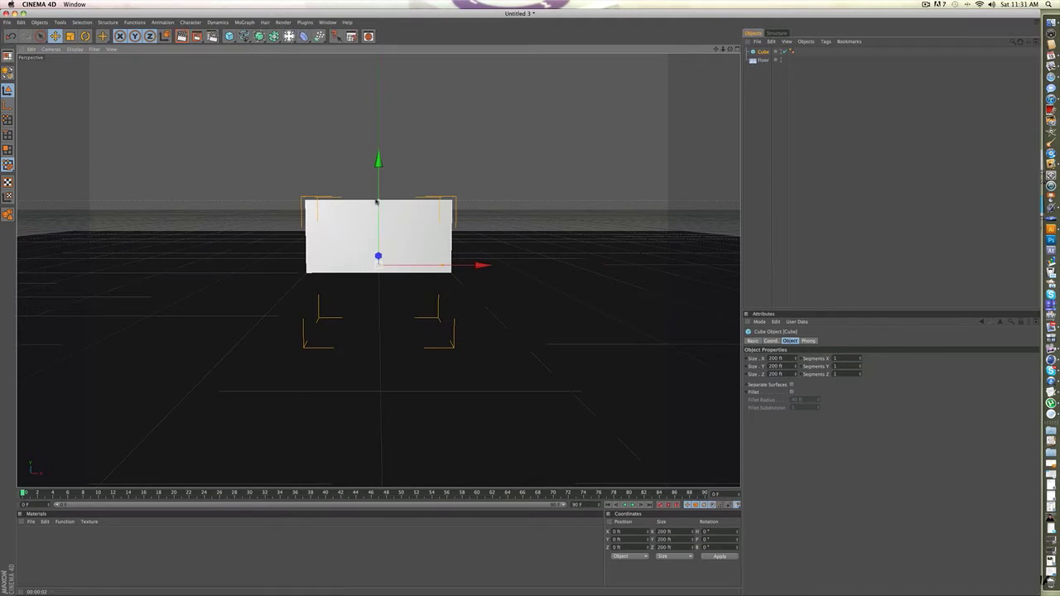
{"action": "left_click_drag", "start_coordinate": [378, 207], "coordinate": [378, 148]}
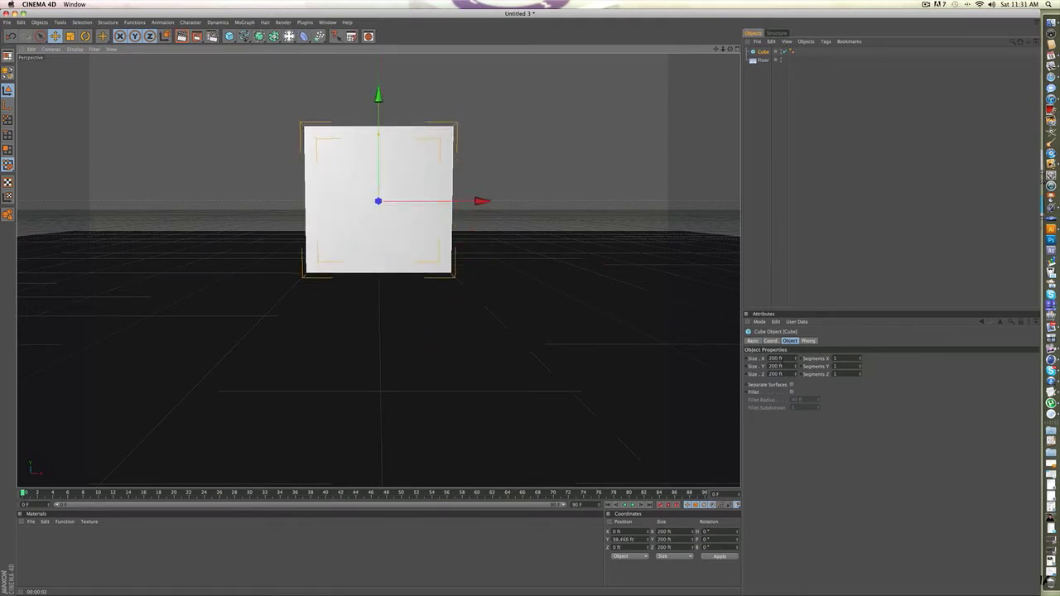
Set the cube's X, Y and Z sizes to 50 ft.
{"action": "left_click", "coordinate": [770, 359]}
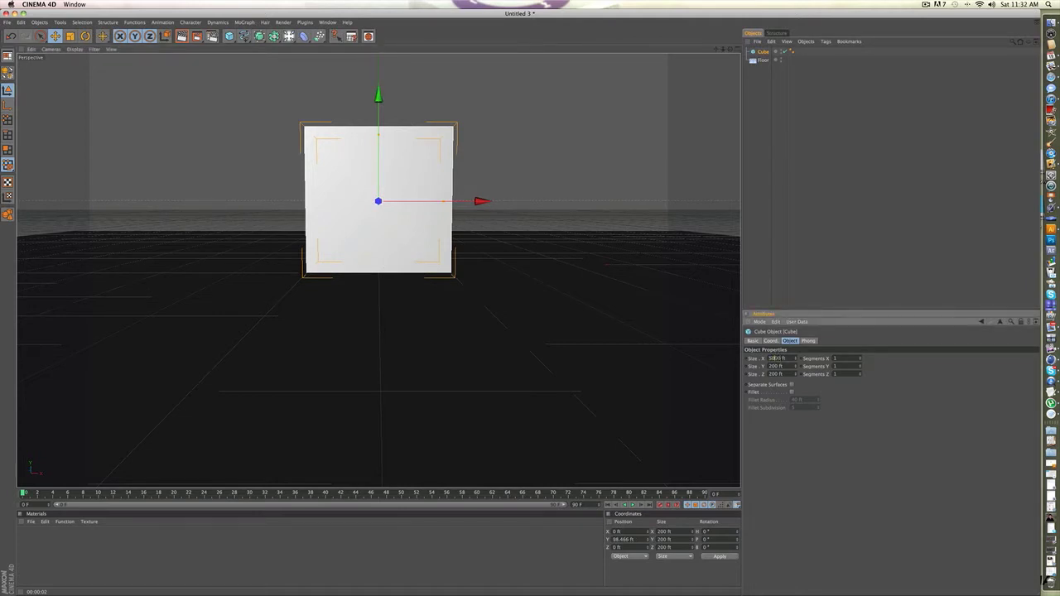
{"action": "key", "text": "BackSpace"}
{"action": "type", "text": "0"}
{"action": "key", "text": "Tab"}
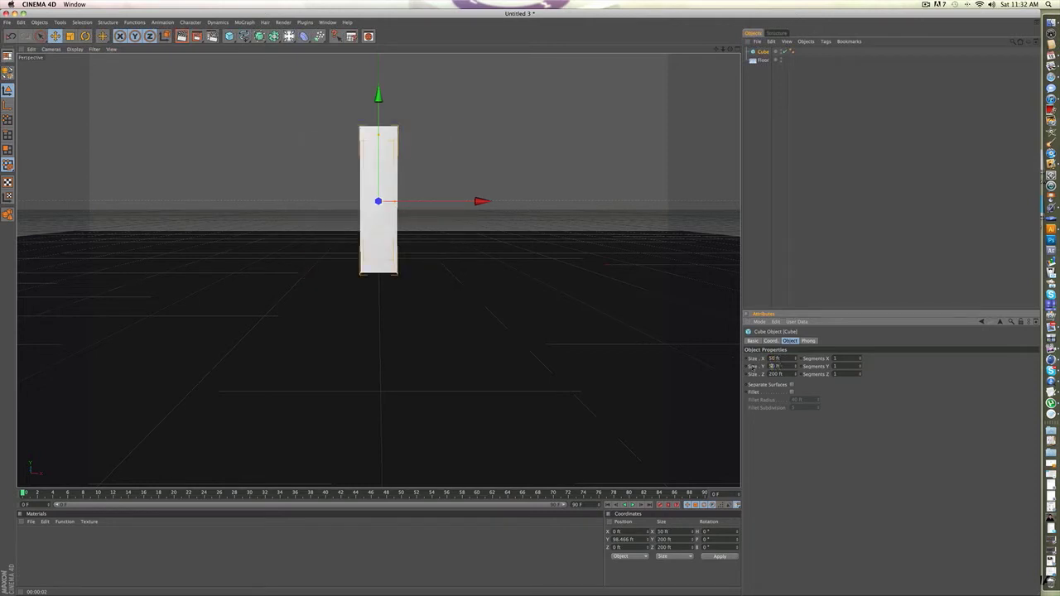
{"action": "key", "text": "Tab"}
{"action": "type", "text": "50"}
{"action": "key", "text": "Tab"}
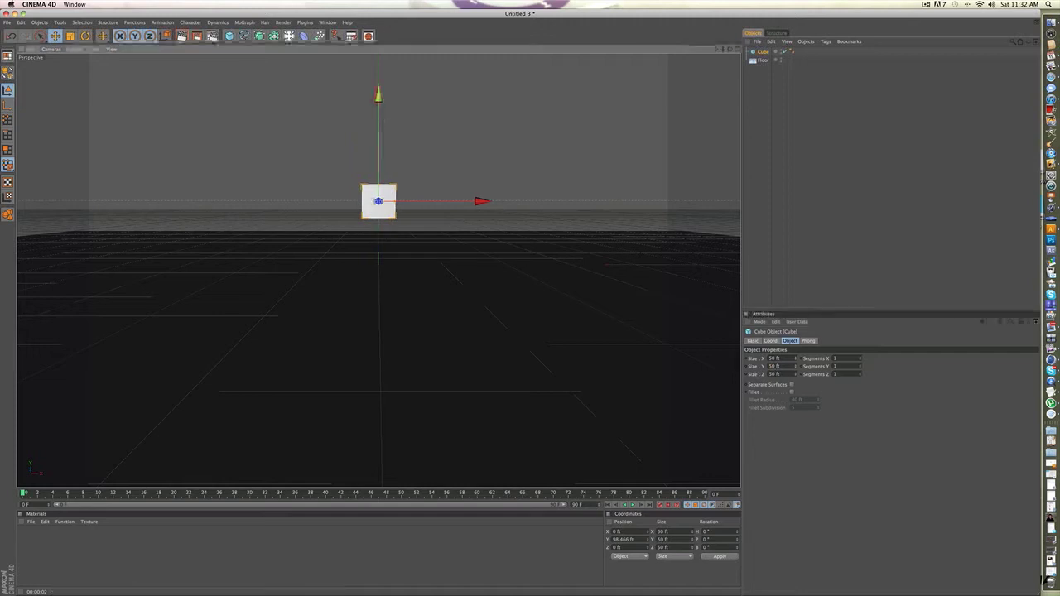
Lower the cube, add a MoGraph Cloner, and nest the cube under it.
{"action": "left_click_drag", "start_coordinate": [378, 97], "coordinate": [377, 139]}
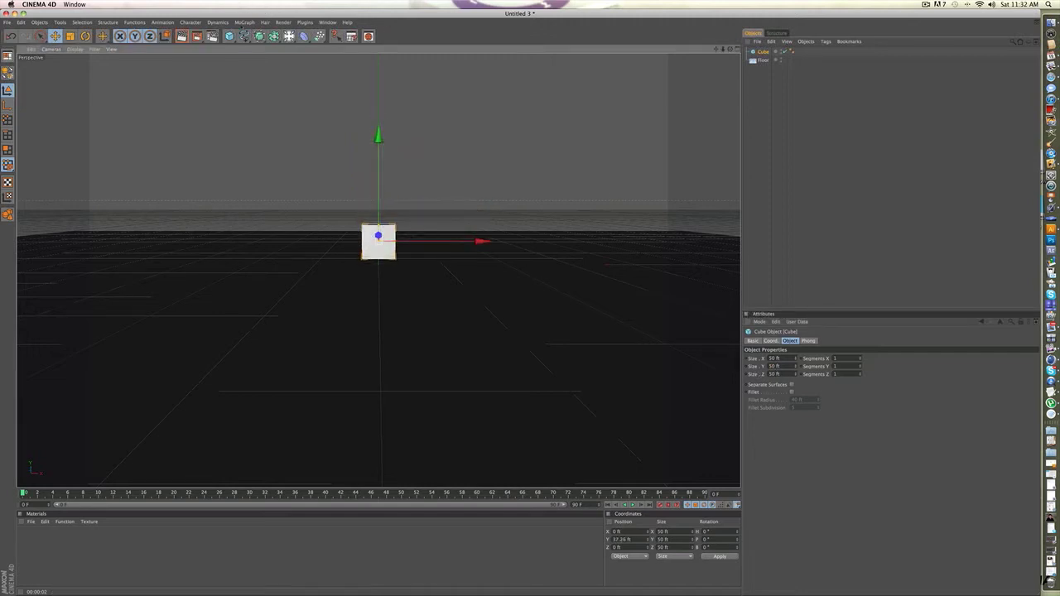
{"action": "left_click", "coordinate": [244, 23]}
{"action": "left_click", "coordinate": [258, 68]}
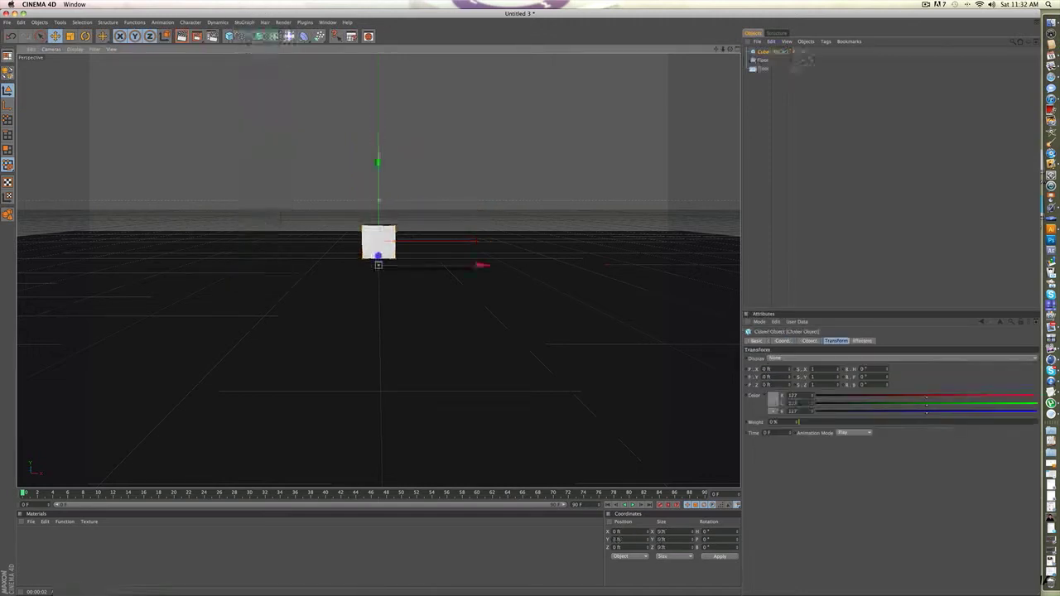
{"action": "left_click_drag", "start_coordinate": [760, 59], "coordinate": [765, 52]}
{"action": "left_click", "coordinate": [765, 52]}
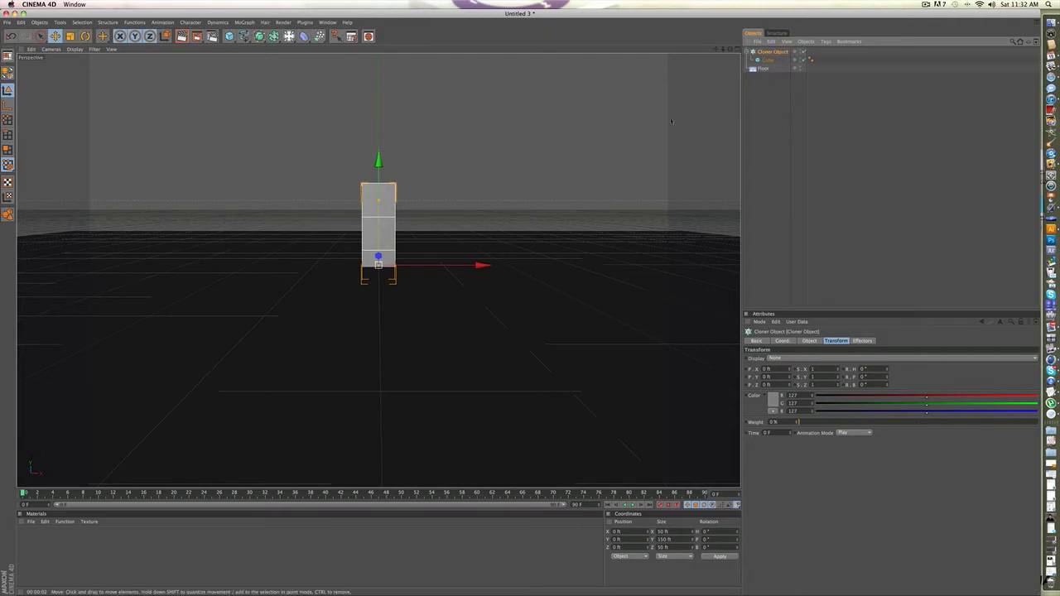
Set the cloner to Radial mode on the XZ plane, 27 clones at about 351 ft radius.
{"action": "left_click", "coordinate": [807, 340]}
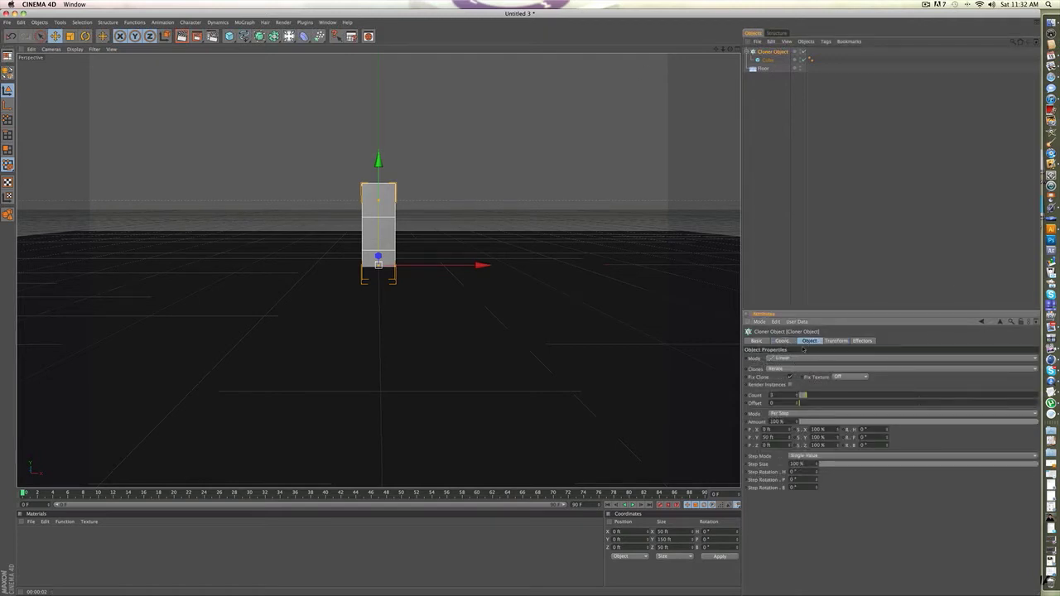
{"action": "left_click", "coordinate": [779, 360]}
{"action": "left_click", "coordinate": [781, 382]}
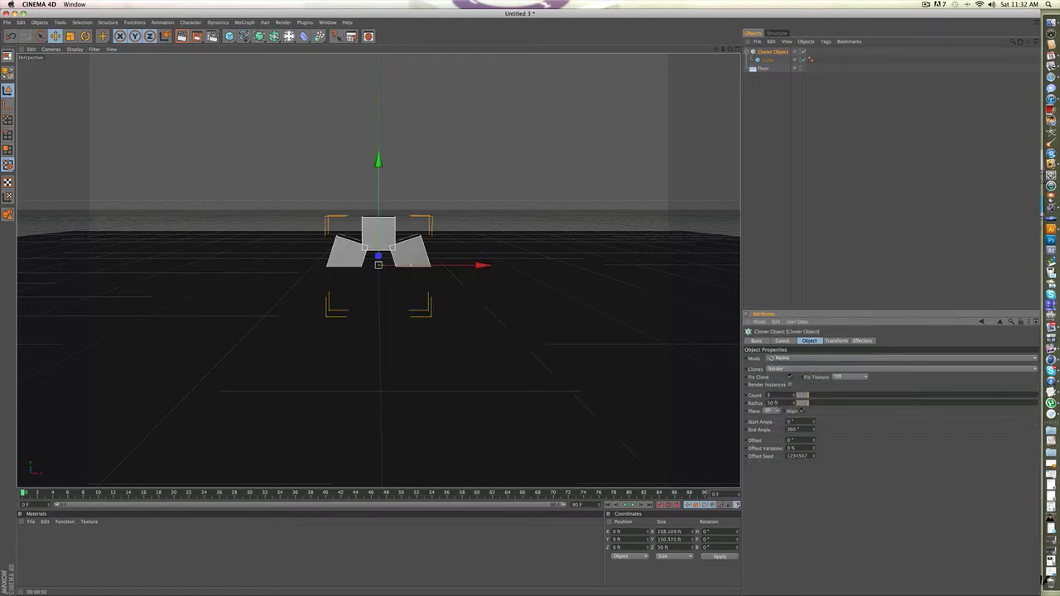
{"action": "left_click", "coordinate": [768, 411]}
{"action": "left_click", "coordinate": [775, 433]}
{"action": "mouse_move", "coordinate": [802, 402]}
{"action": "left_mouse_down"}
{"action": "mouse_move", "coordinate": [883, 402]}
{"action": "mouse_move", "coordinate": [863, 399]}
{"action": "left_mouse_up"}
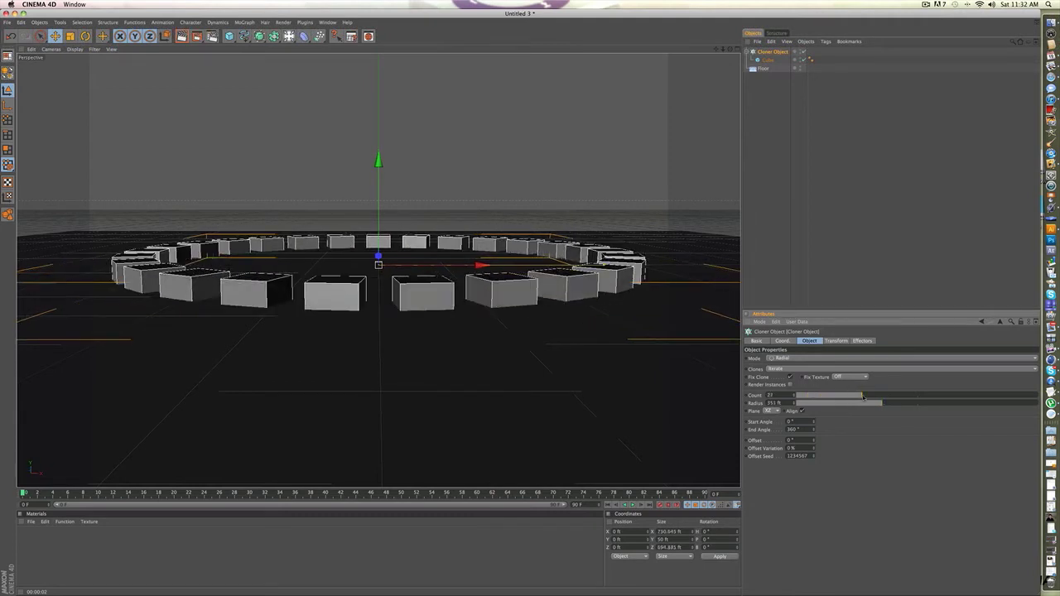
{"action": "scroll", "coordinate": [439, 406], "scroll_direction": "down", "scroll_amount": 1}
{"action": "scroll", "coordinate": [439, 406], "scroll_direction": "down", "scroll_amount": 1}
{"action": "left_click_drag", "start_coordinate": [313, 493], "coordinate": [83, 494]}
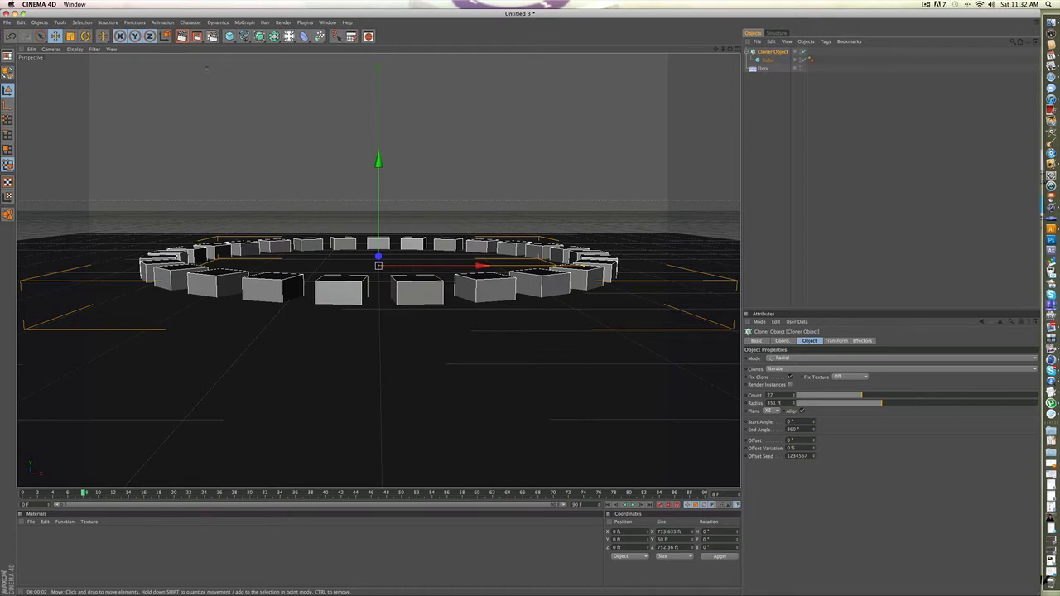
Add a Sound Effector from the MoGraph menu and show its Effector settings.
{"action": "left_click", "coordinate": [244, 22]}
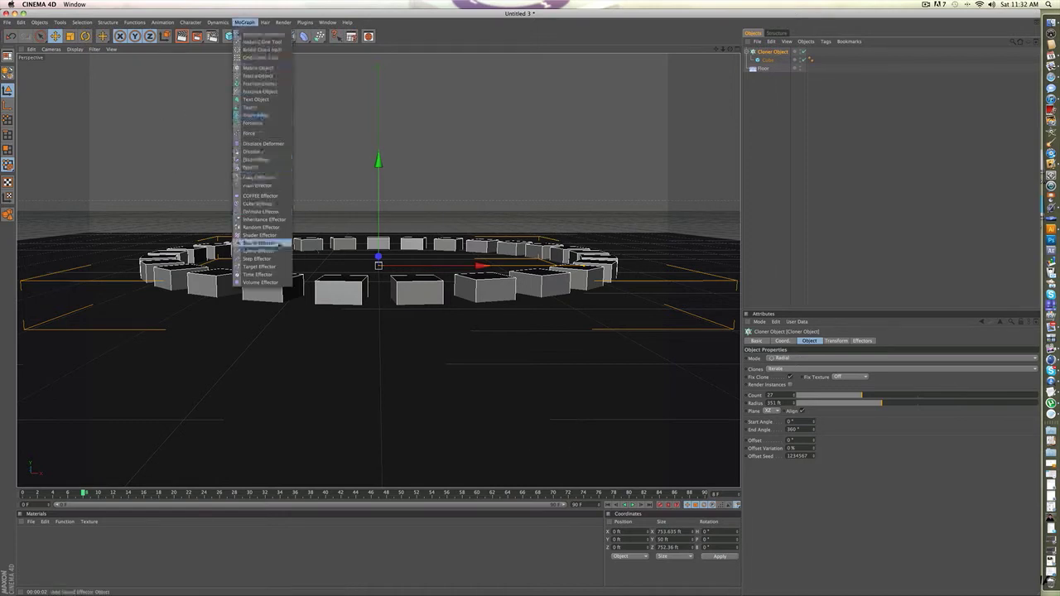
{"action": "left_click", "coordinate": [277, 243]}
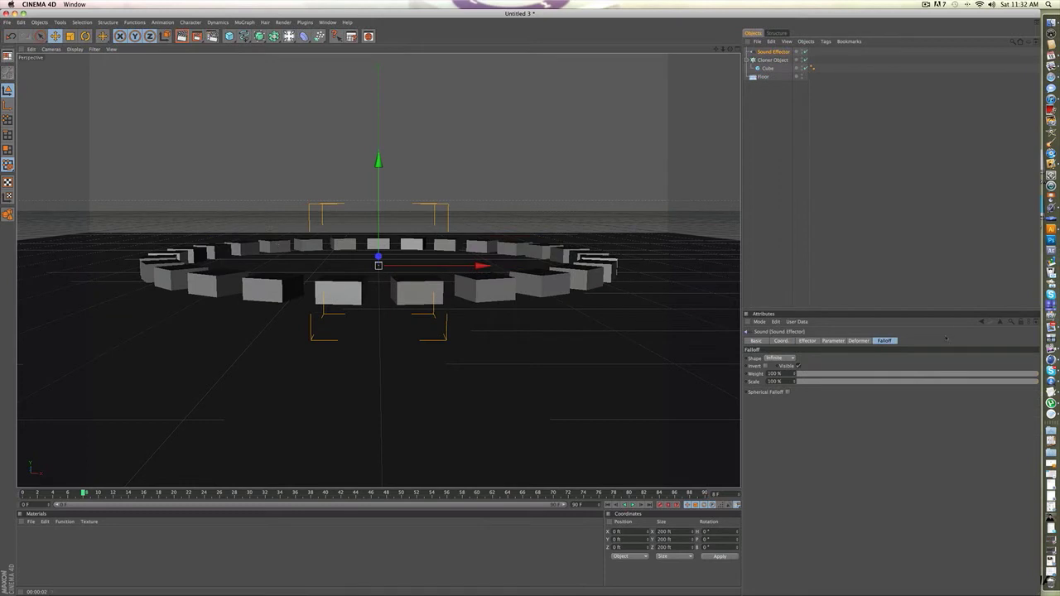
{"action": "left_click", "coordinate": [809, 341]}
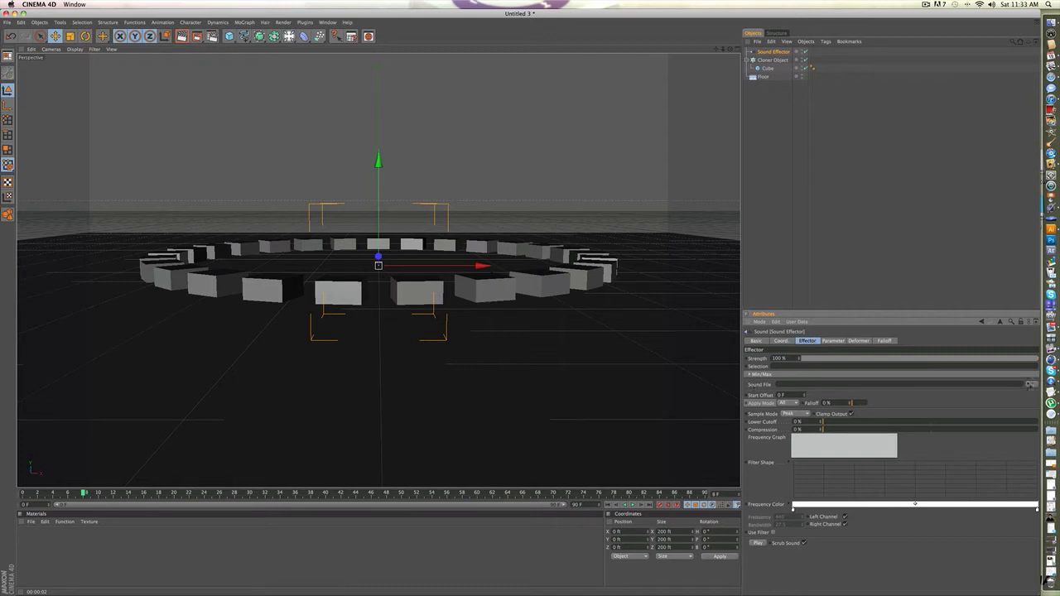
Search the music library for 'ck a' and select the Black and Yellow Wav version track.
{"action": "left_click", "coordinate": [1031, 385]}
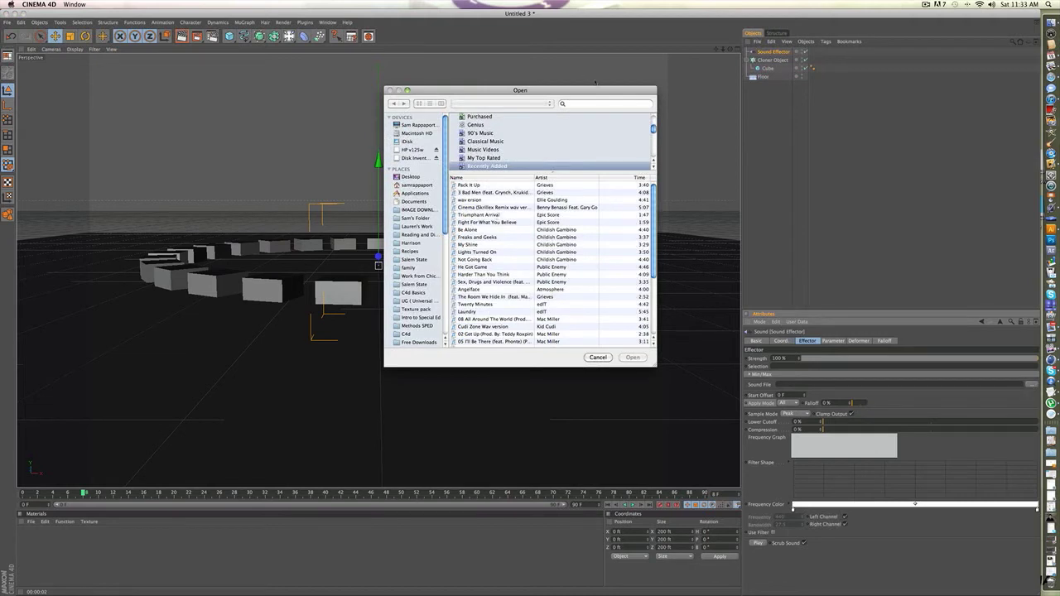
{"action": "left_click", "coordinate": [592, 103]}
{"action": "type", "text": "ck a"}
{"action": "left_click", "coordinate": [469, 184]}
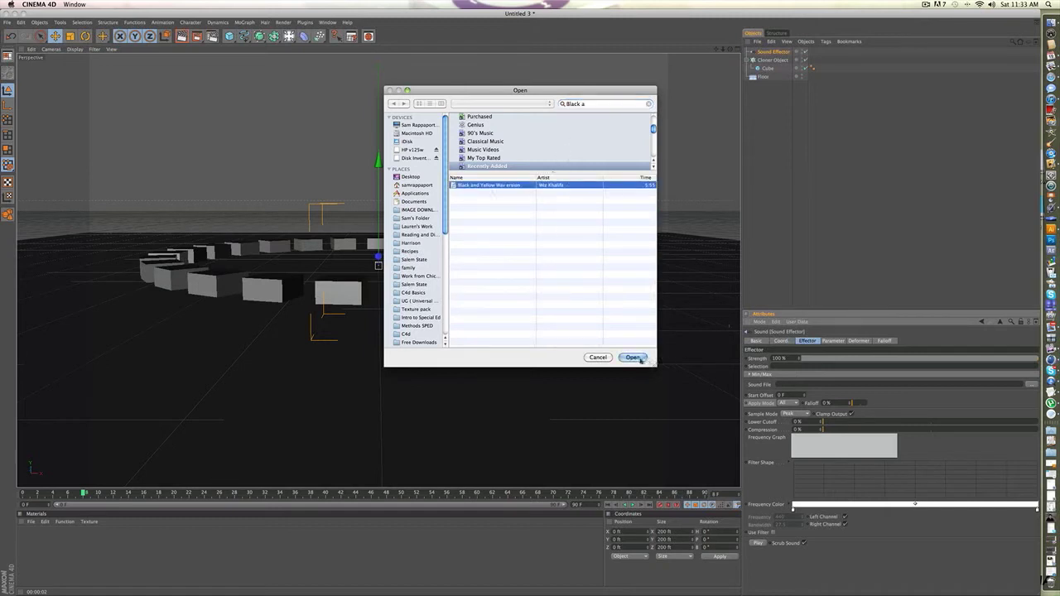
Load the selected Black and Yellow WAV track into the Sound Effector's Sound File.
{"action": "left_click", "coordinate": [632, 357]}
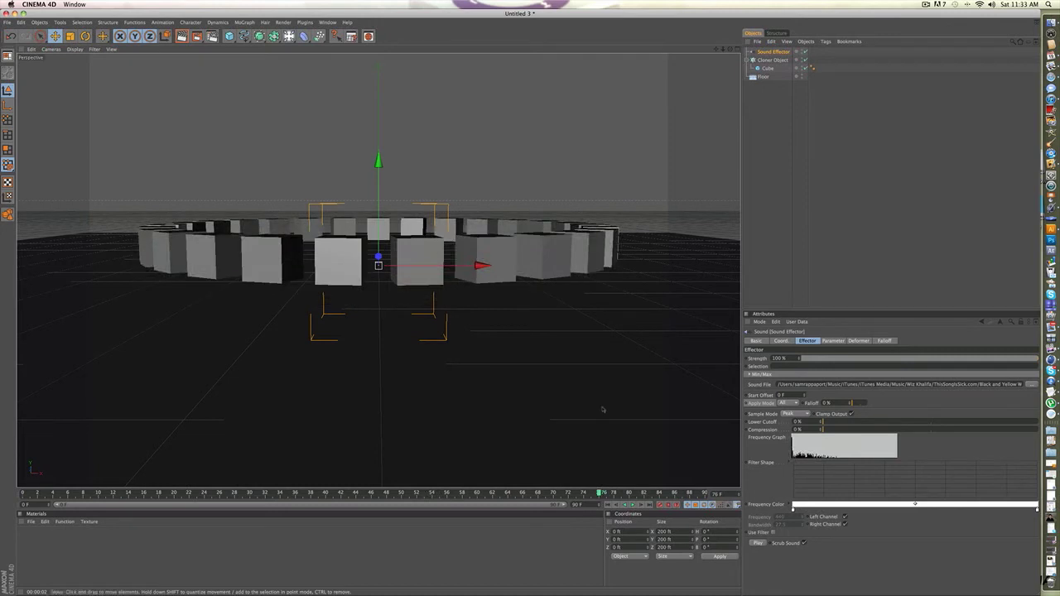
Set Apply Mode to Step, enable Scale with S.Y about 7.94, and preview playback.
{"action": "left_click", "coordinate": [783, 402]}
{"action": "left_click", "coordinate": [783, 419]}
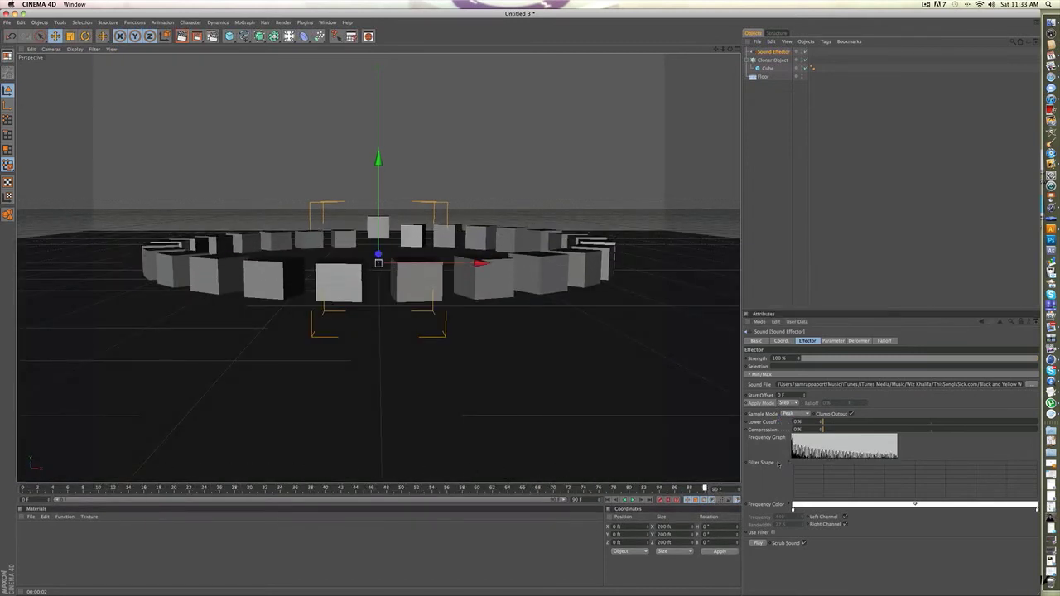
{"action": "left_click", "coordinate": [779, 340]}
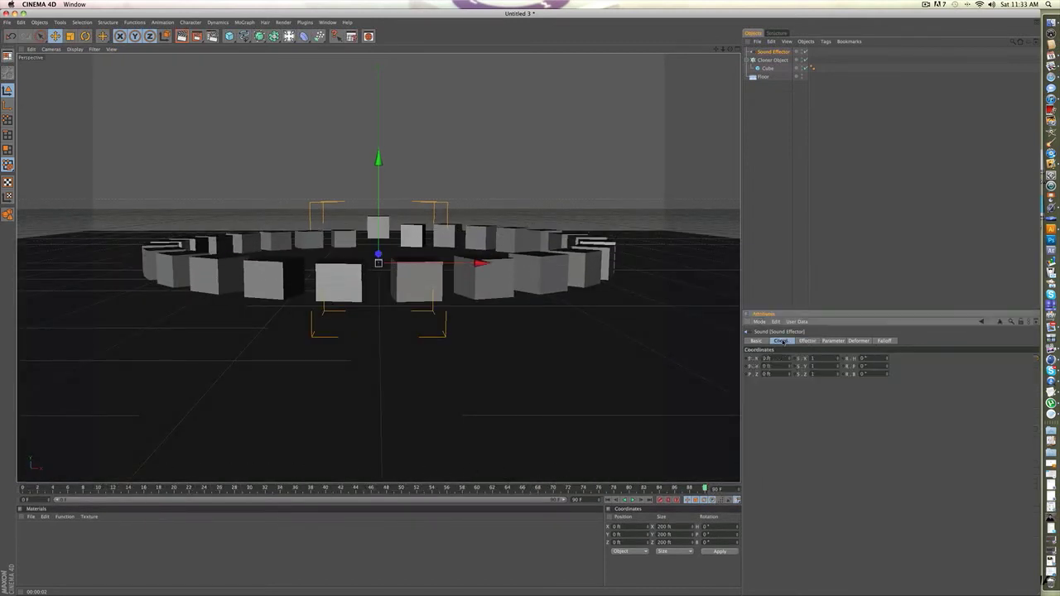
{"action": "left_click", "coordinate": [833, 340]}
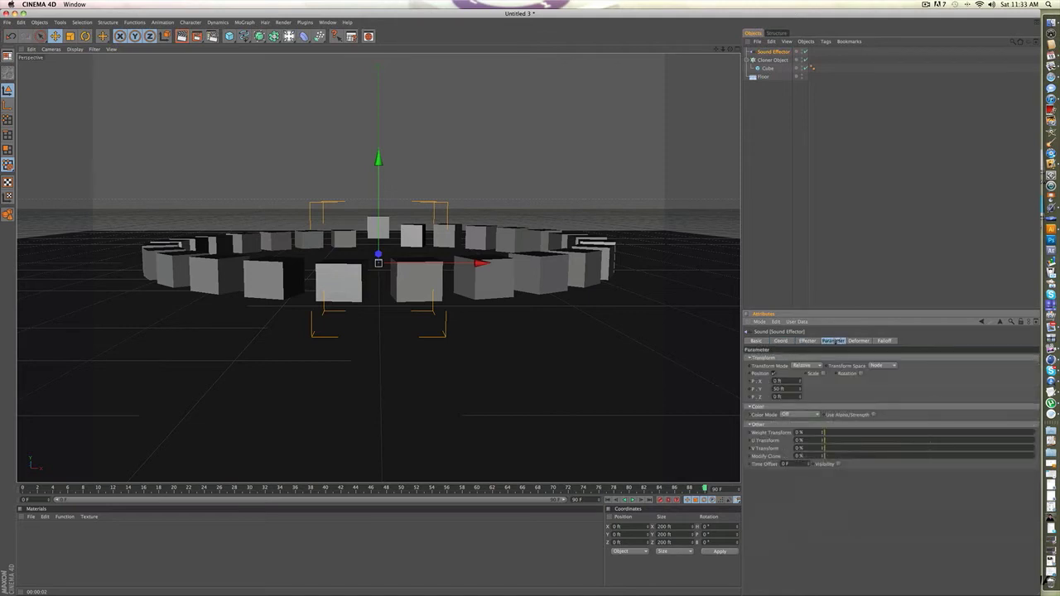
{"action": "left_click", "coordinate": [823, 373]}
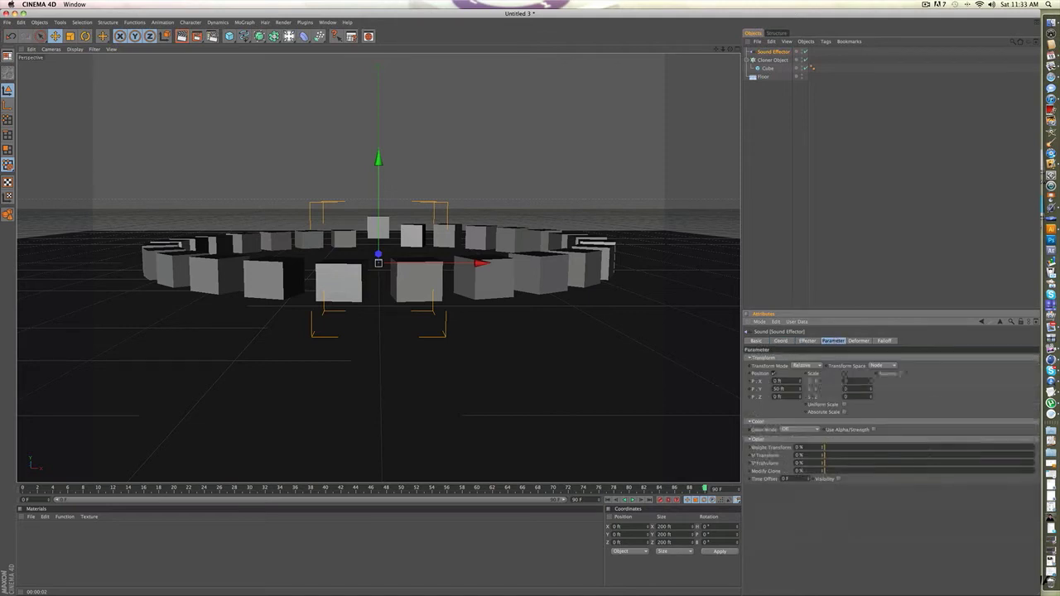
{"action": "mouse_move", "coordinate": [870, 389]}
{"action": "left_mouse_down"}
{"action": "mouse_move", "coordinate": [919, 389]}
{"action": "mouse_move", "coordinate": [903, 389]}
{"action": "left_mouse_up"}
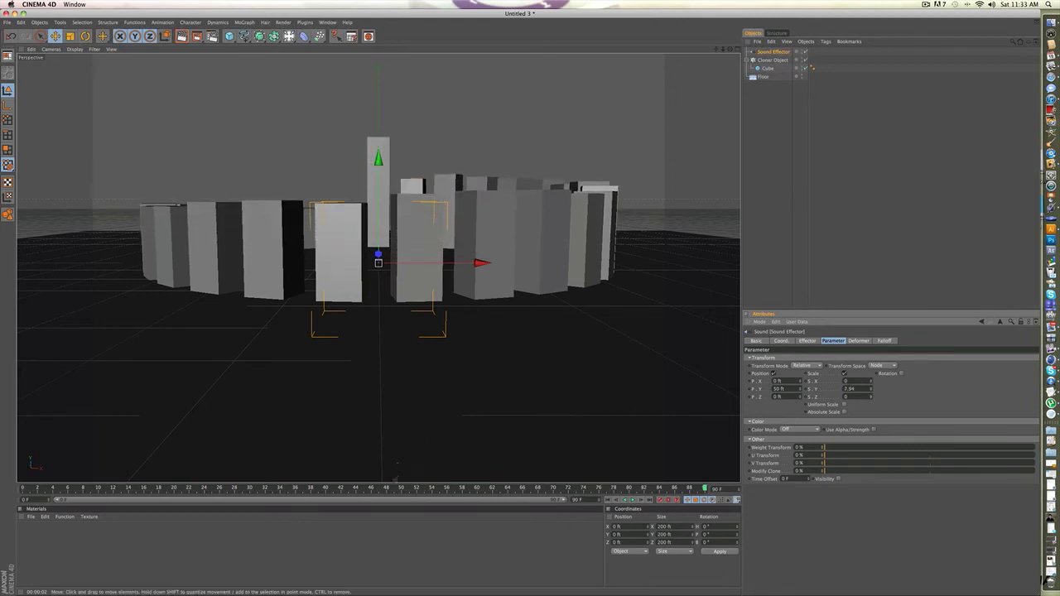
{"action": "key", "text": "F8"}
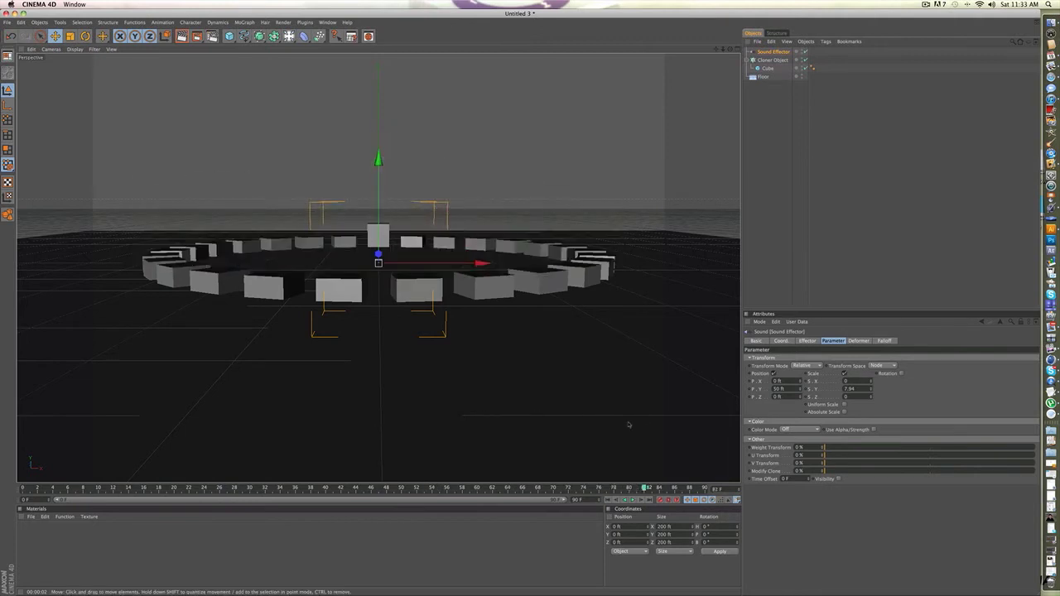
Give the Sound Effector a Box falloff of about 392 × 100 × 372 ft.
{"action": "left_click", "coordinate": [884, 341]}
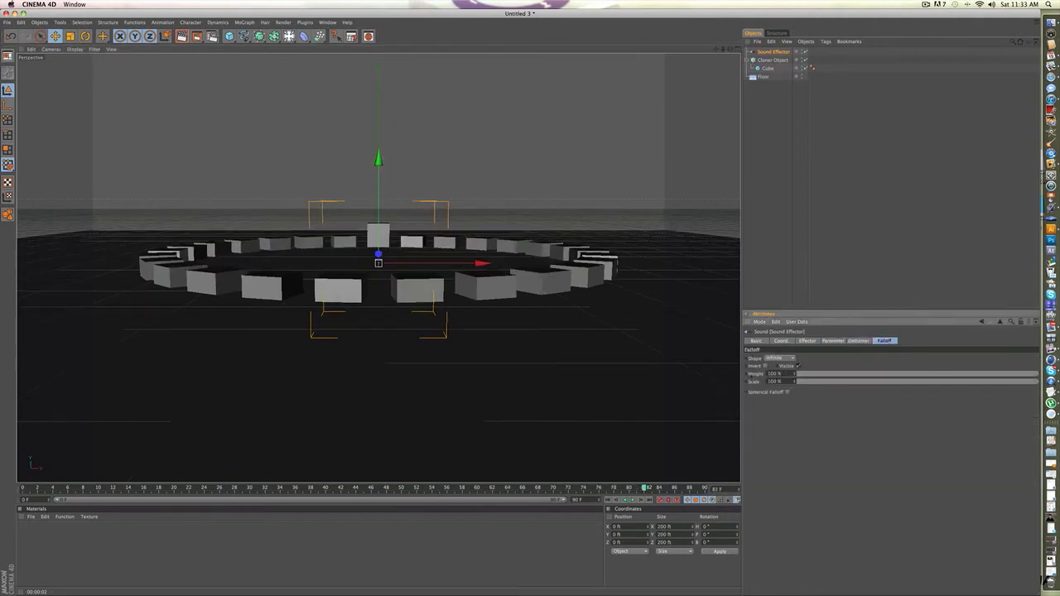
{"action": "left_click", "coordinate": [778, 357]}
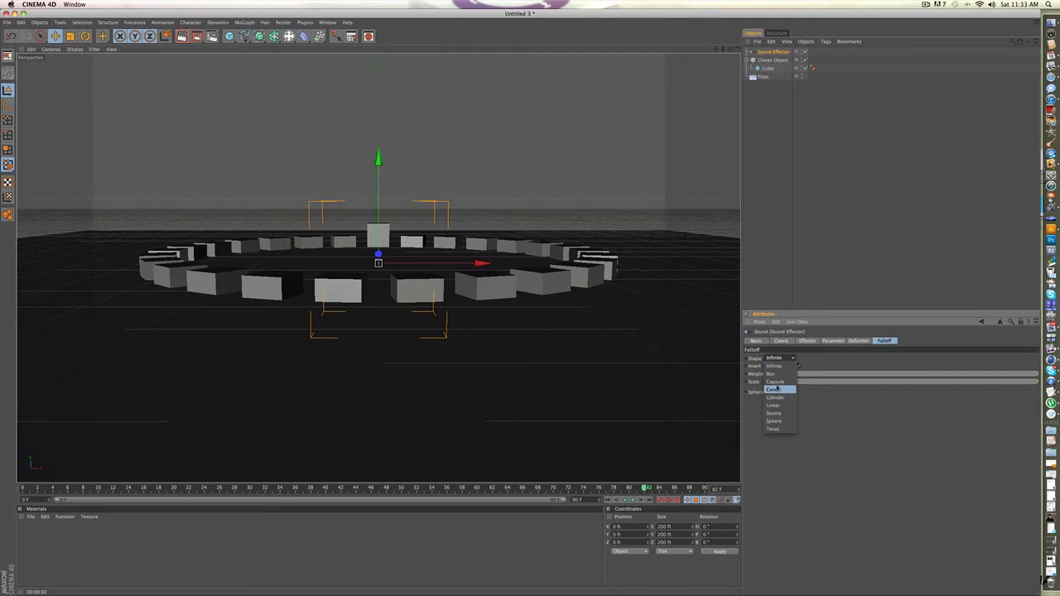
{"action": "left_click", "coordinate": [770, 374]}
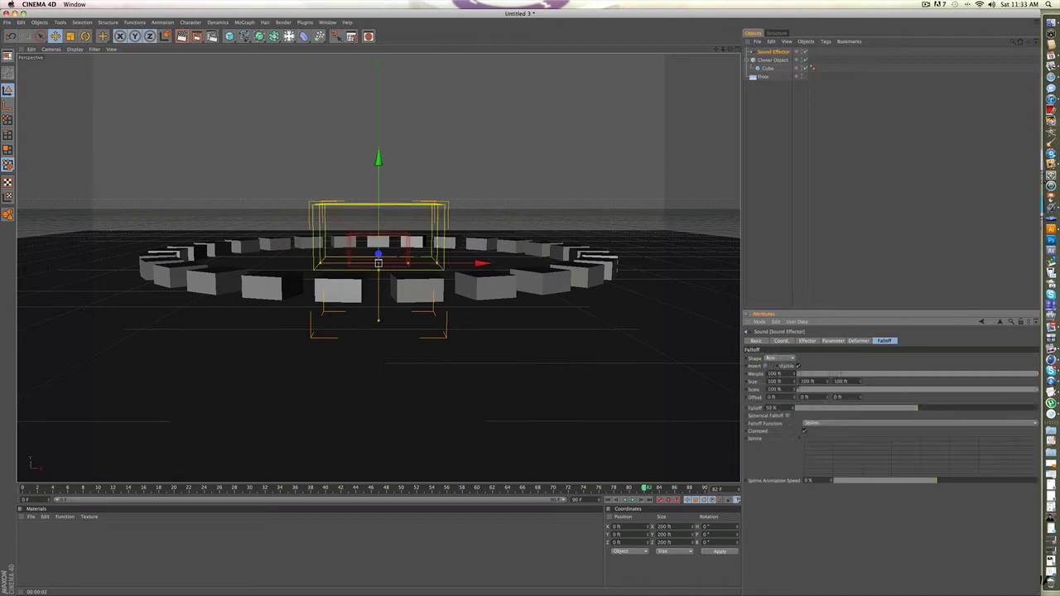
{"action": "left_click_drag", "start_coordinate": [793, 381], "coordinate": [890, 381]}
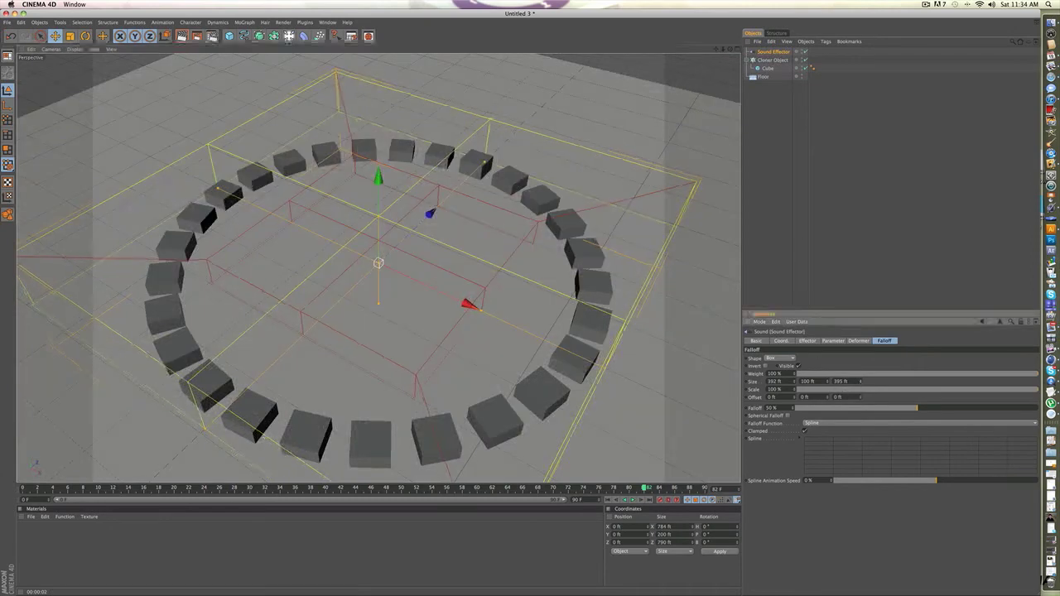
{"action": "left_click_drag", "start_coordinate": [855, 386], "coordinate": [838, 386]}
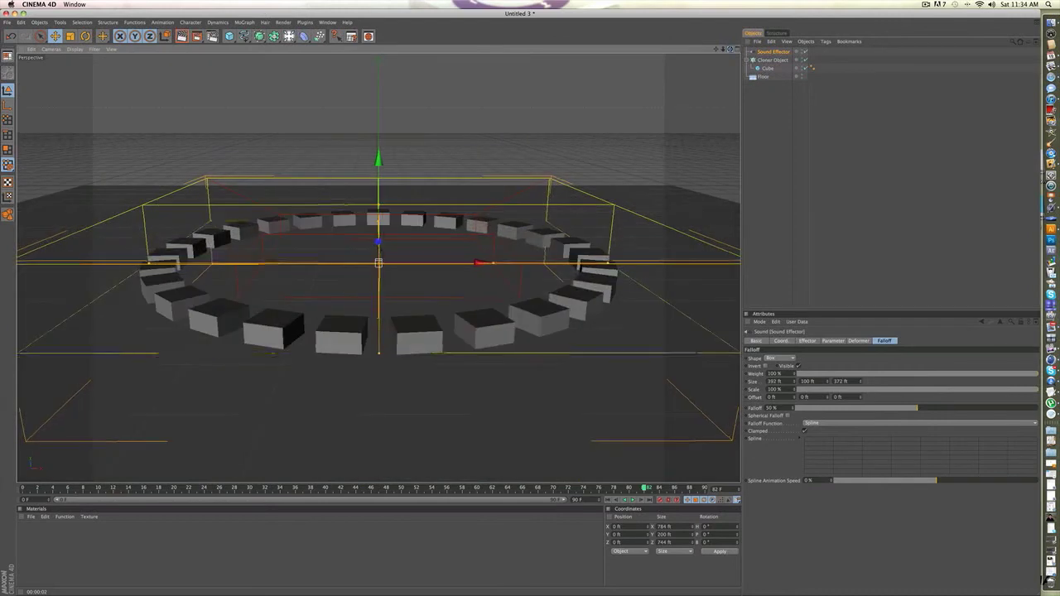
Set the effector's Color Mode to User Defined with bright yellow (about 255, 229, 0).
{"action": "left_click", "coordinate": [832, 340]}
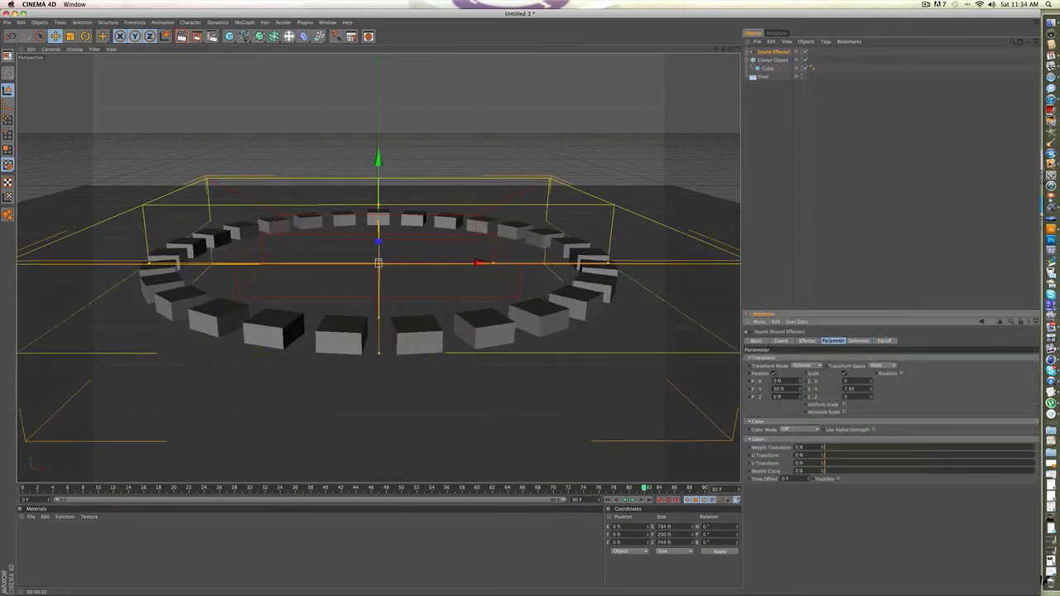
{"action": "left_click", "coordinate": [800, 429]}
{"action": "left_click", "coordinate": [791, 445]}
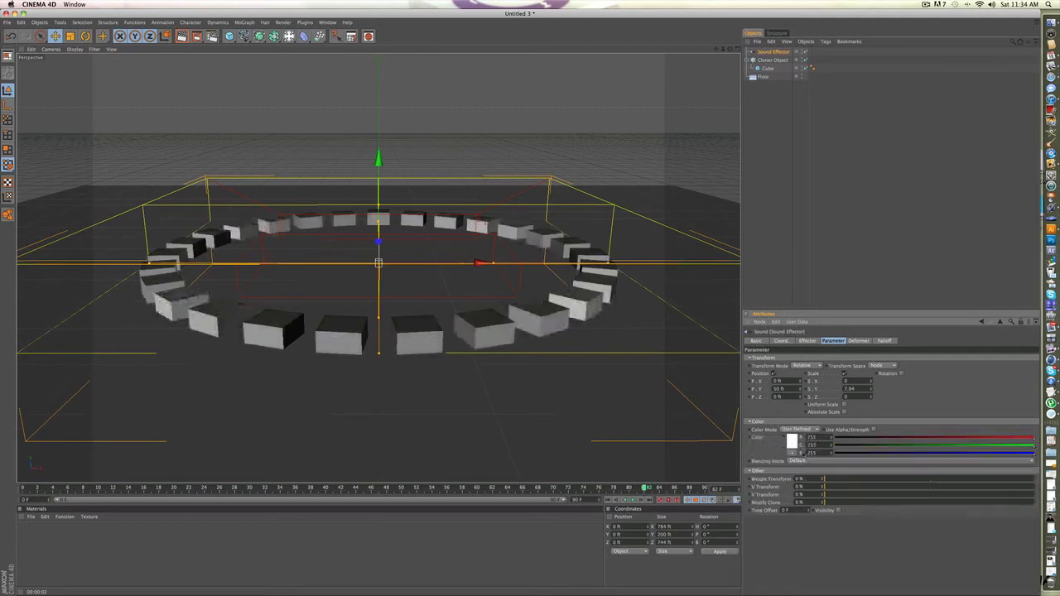
{"action": "left_click", "coordinate": [791, 440]}
{"action": "left_click", "coordinate": [782, 413]}
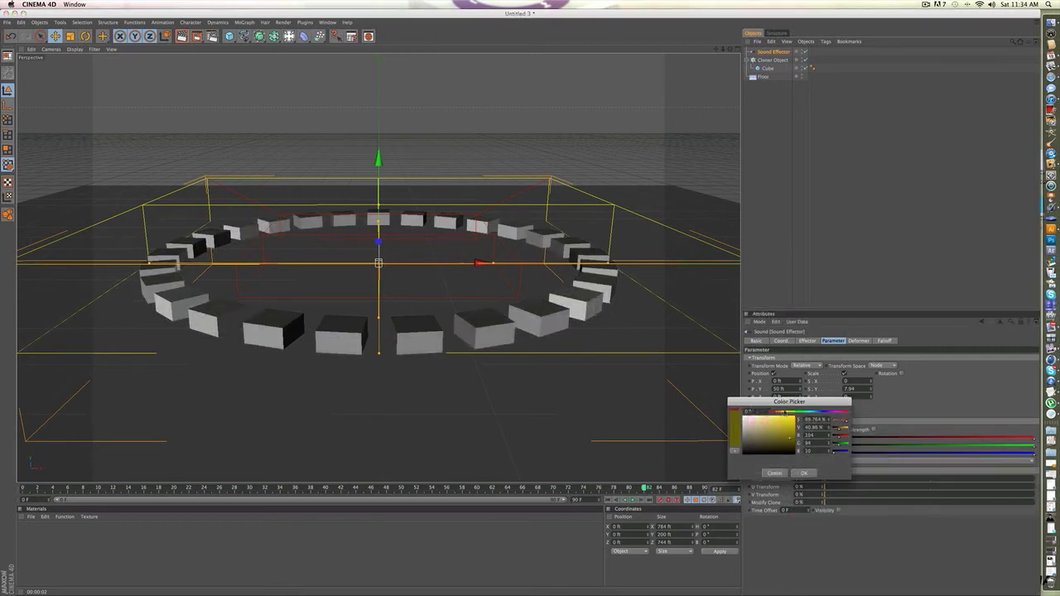
{"action": "left_click_drag", "start_coordinate": [778, 425], "coordinate": [782, 418]}
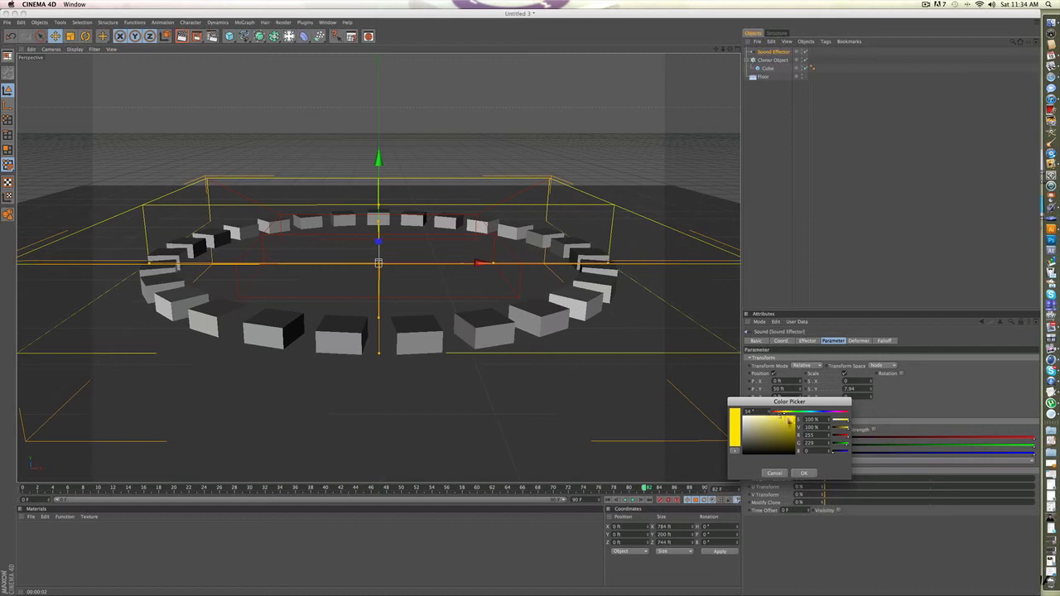
{"action": "left_click", "coordinate": [802, 473]}
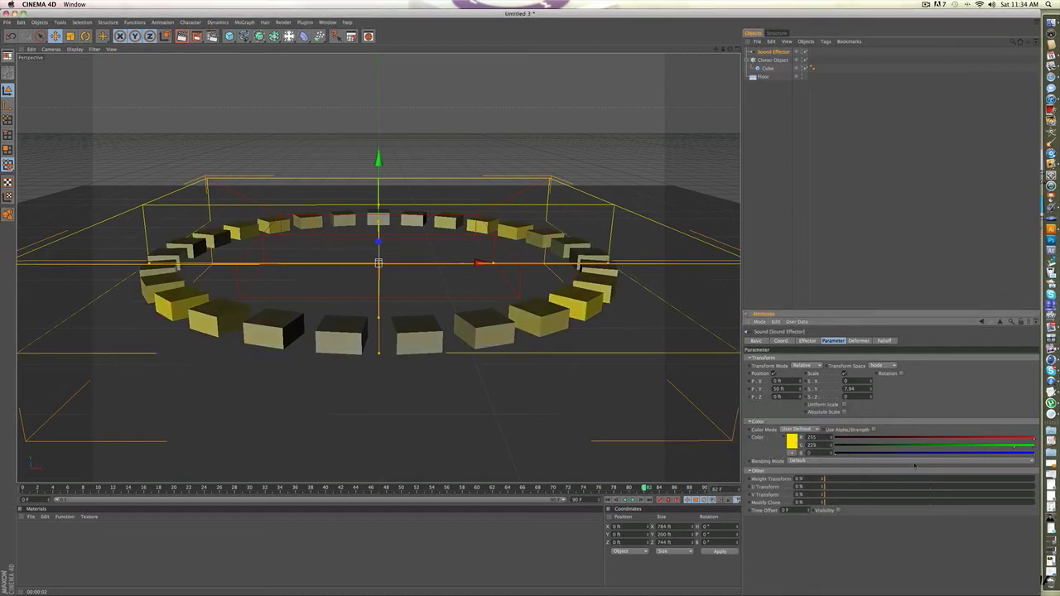
Set the Cloner's clone colour to black in its Transform tab.
{"action": "left_click", "coordinate": [770, 60]}
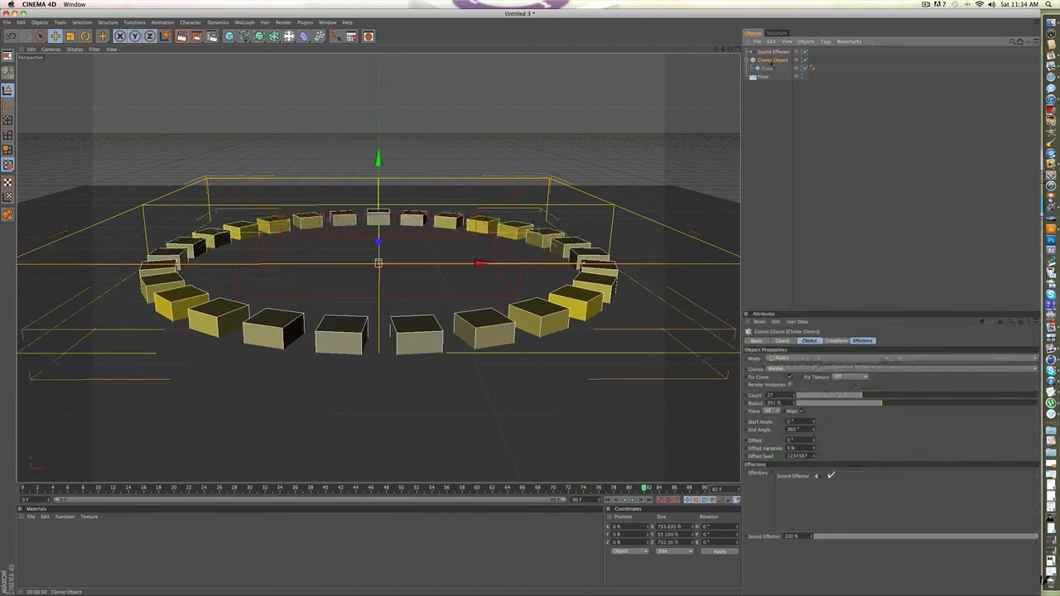
{"action": "left_click", "coordinate": [834, 340]}
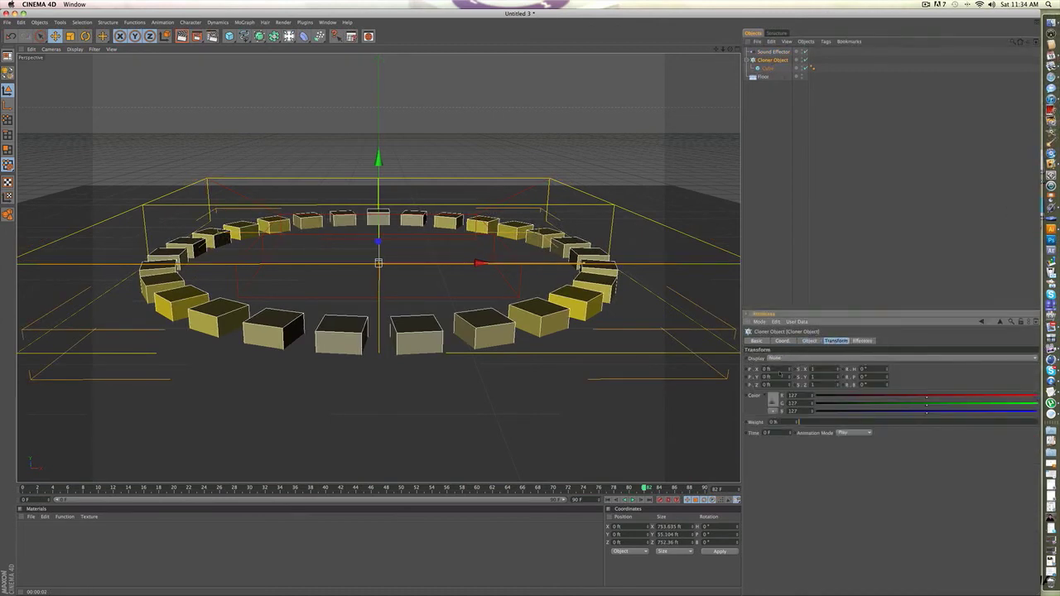
{"action": "left_click", "coordinate": [772, 401]}
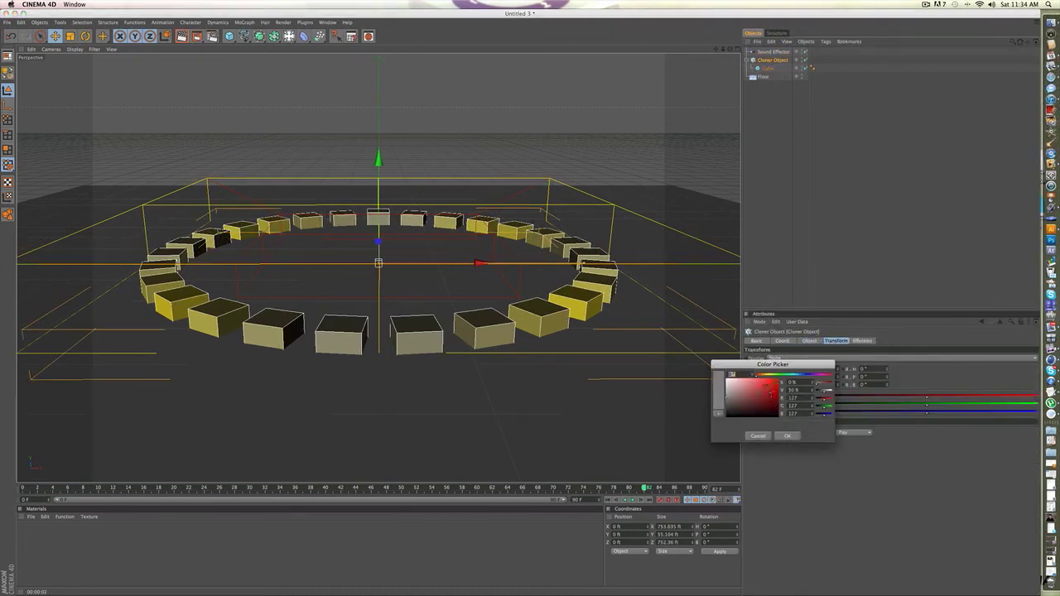
{"action": "left_click_drag", "start_coordinate": [775, 414], "coordinate": [666, 431]}
{"action": "left_click", "coordinate": [787, 436]}
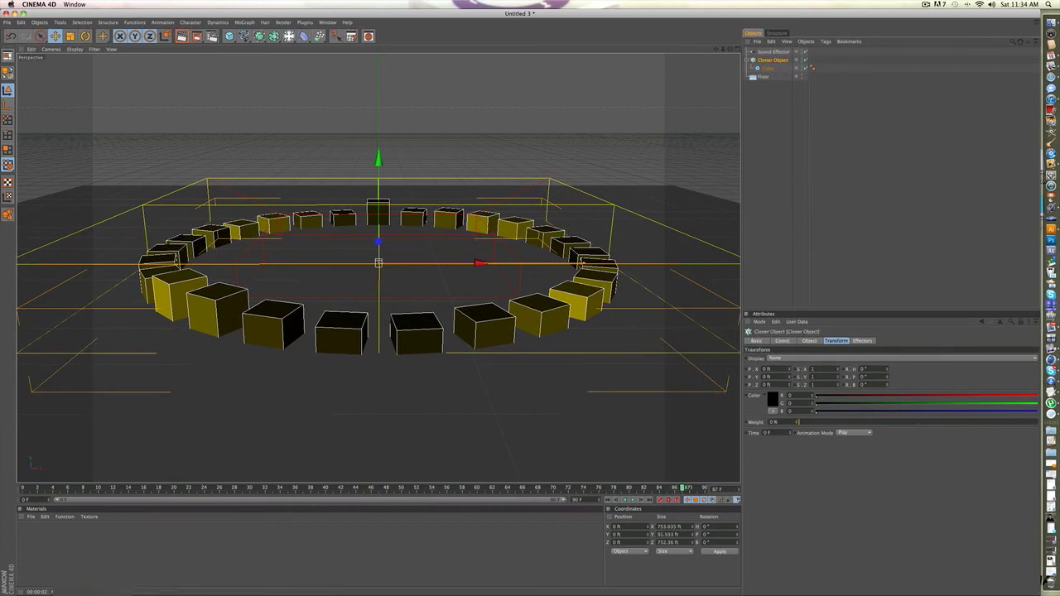
Turn on Fillet for the source Cube with a small 2 ft radius.
{"action": "left_click", "coordinate": [905, 139]}
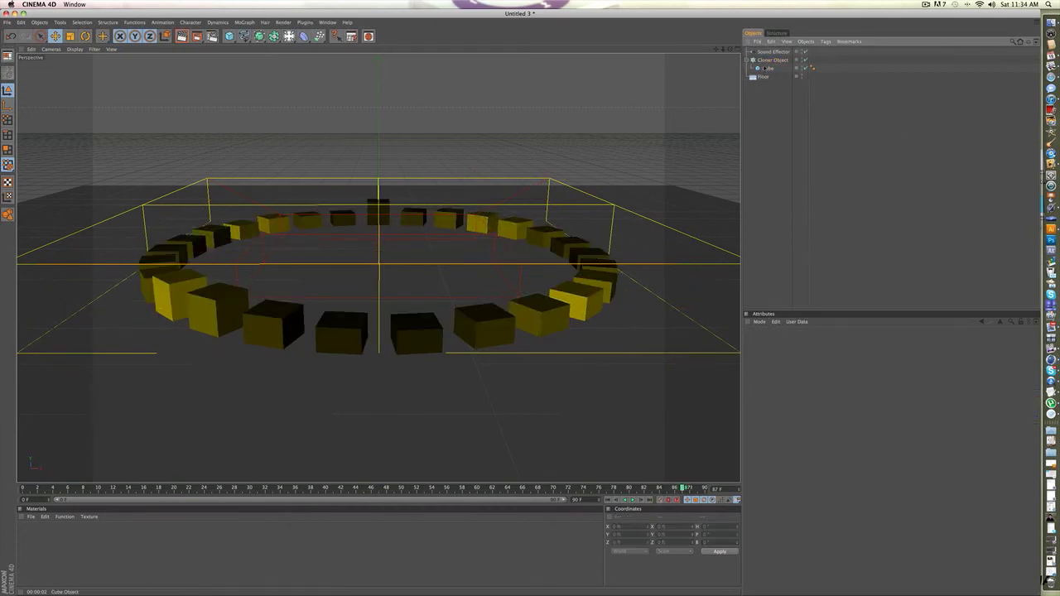
{"action": "left_click", "coordinate": [768, 68]}
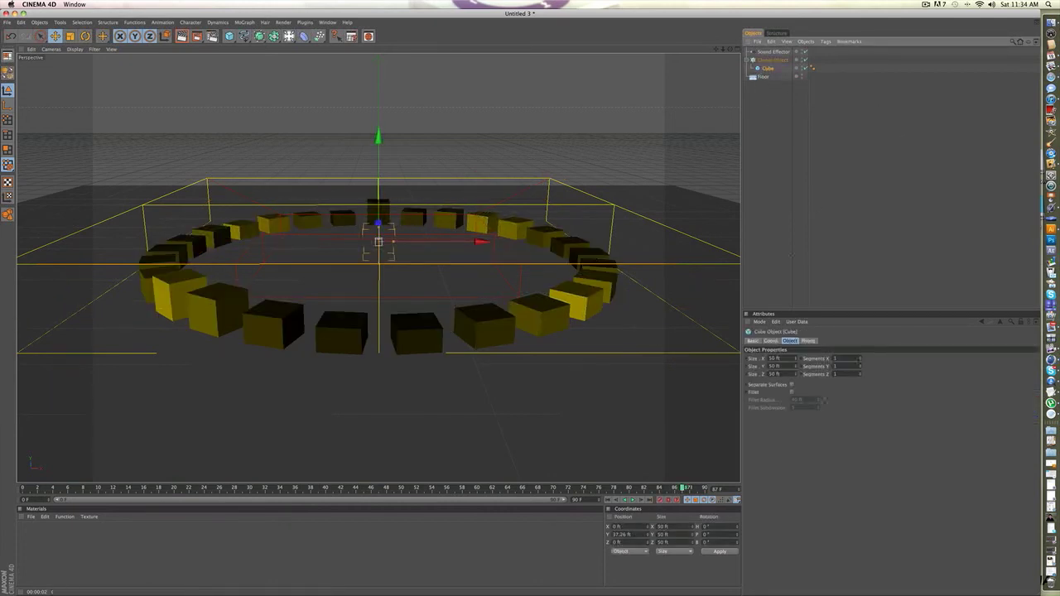
{"action": "left_click", "coordinate": [792, 392]}
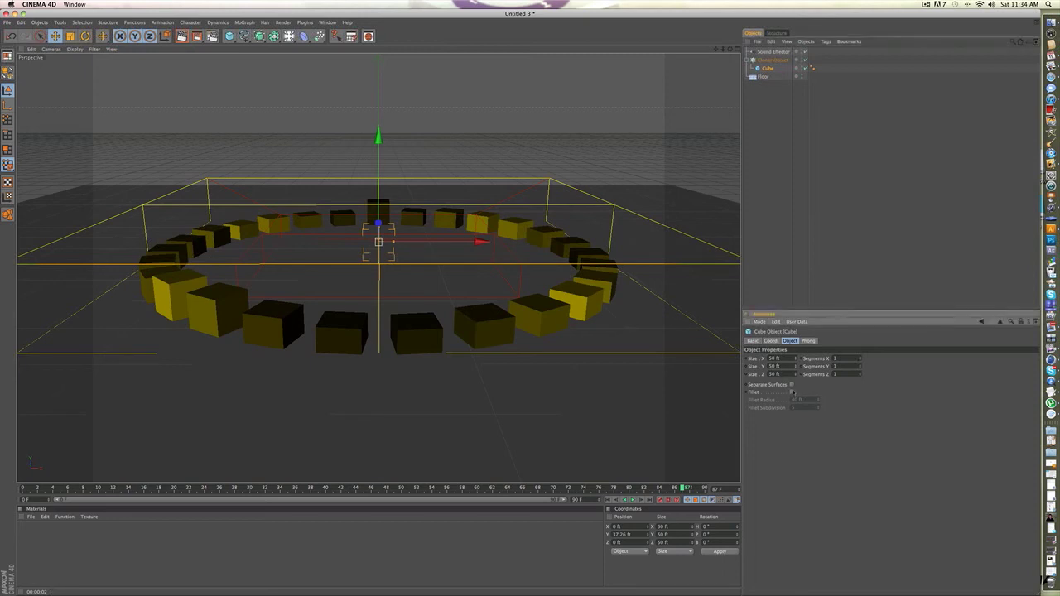
{"action": "left_click_drag", "start_coordinate": [818, 400], "coordinate": [818, 439]}
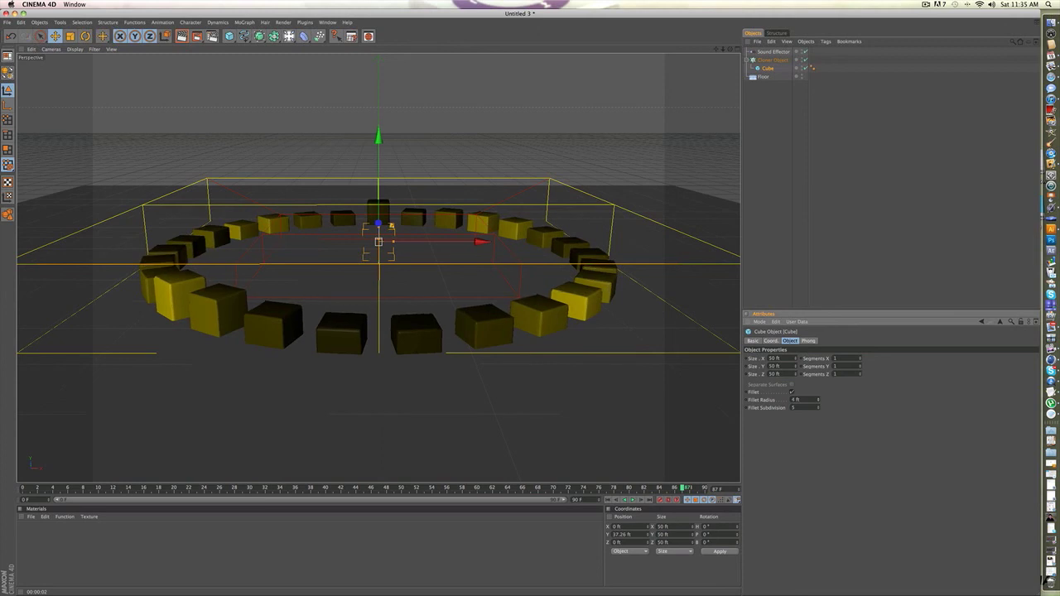
{"action": "left_click_drag", "start_coordinate": [818, 401], "coordinate": [818, 409]}
{"action": "left_click", "coordinate": [773, 60]}
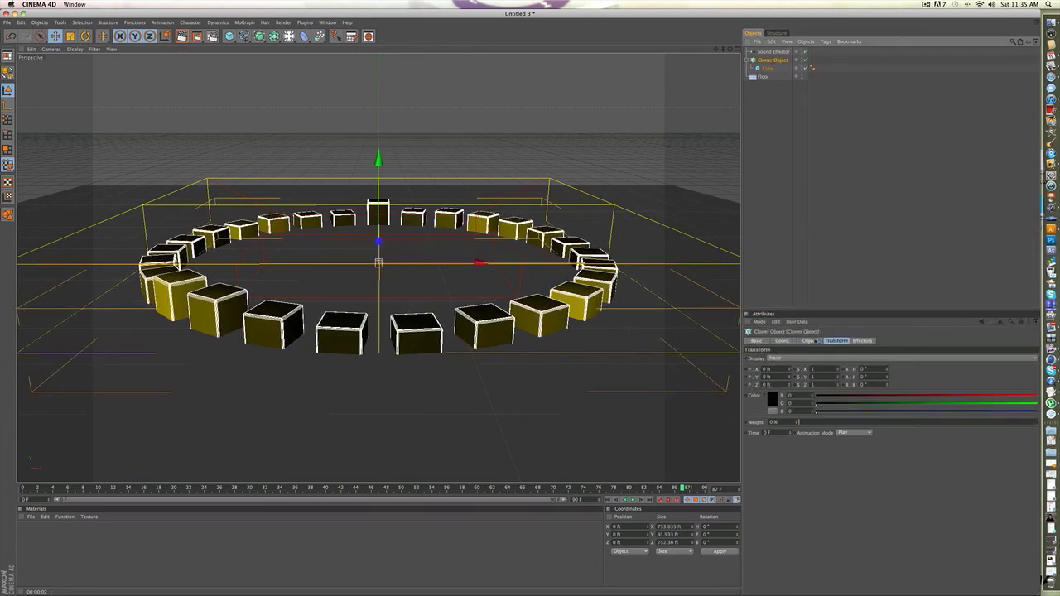
Play the animation from the Sound Effector's Effector tab to watch the cubes pulse.
{"action": "left_click", "coordinate": [773, 51]}
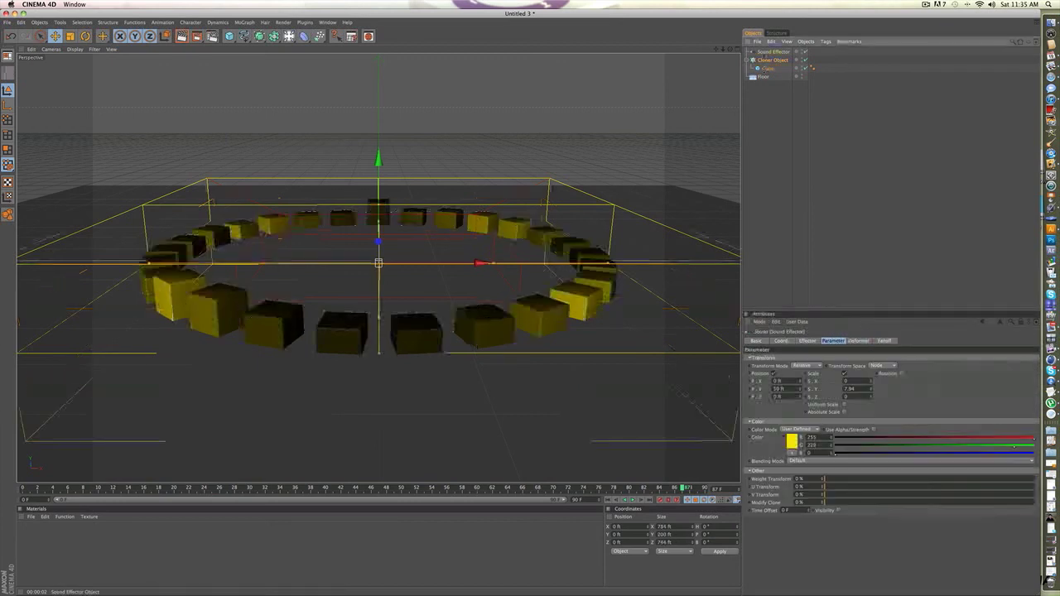
{"action": "left_click", "coordinate": [809, 341]}
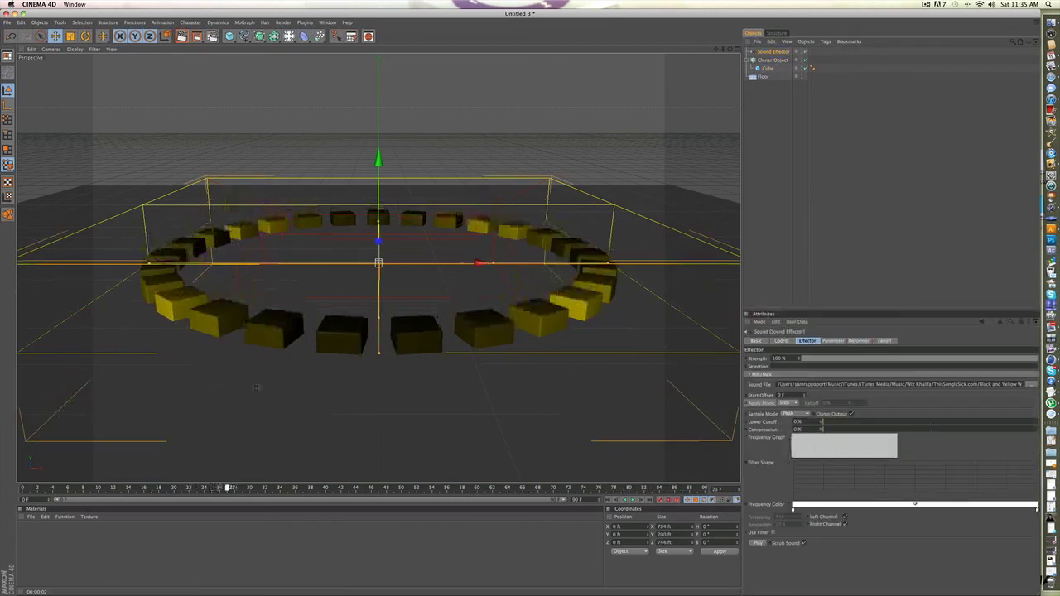
{"action": "left_click", "coordinate": [632, 499]}
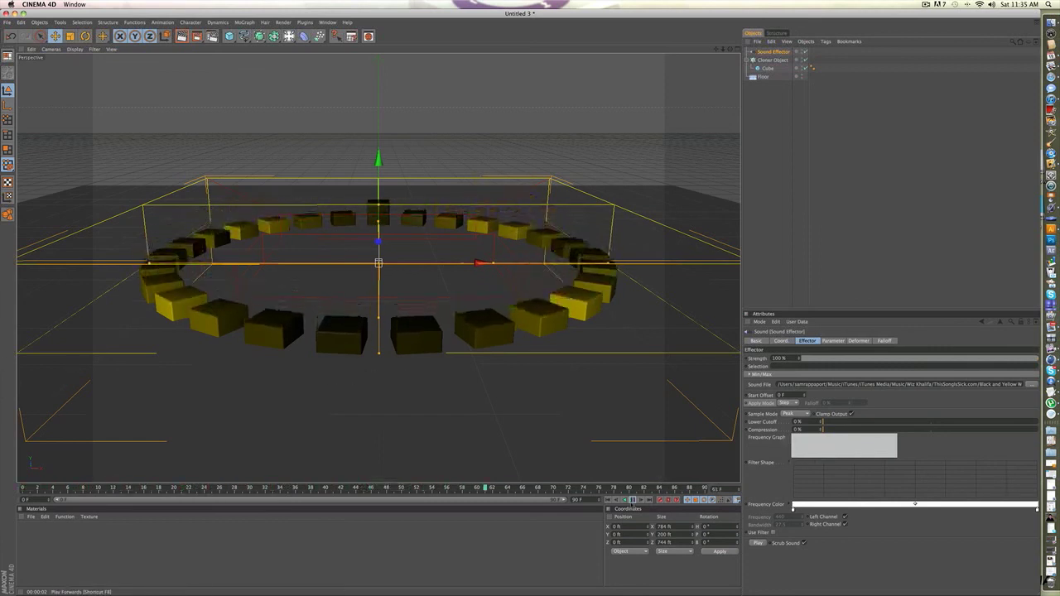